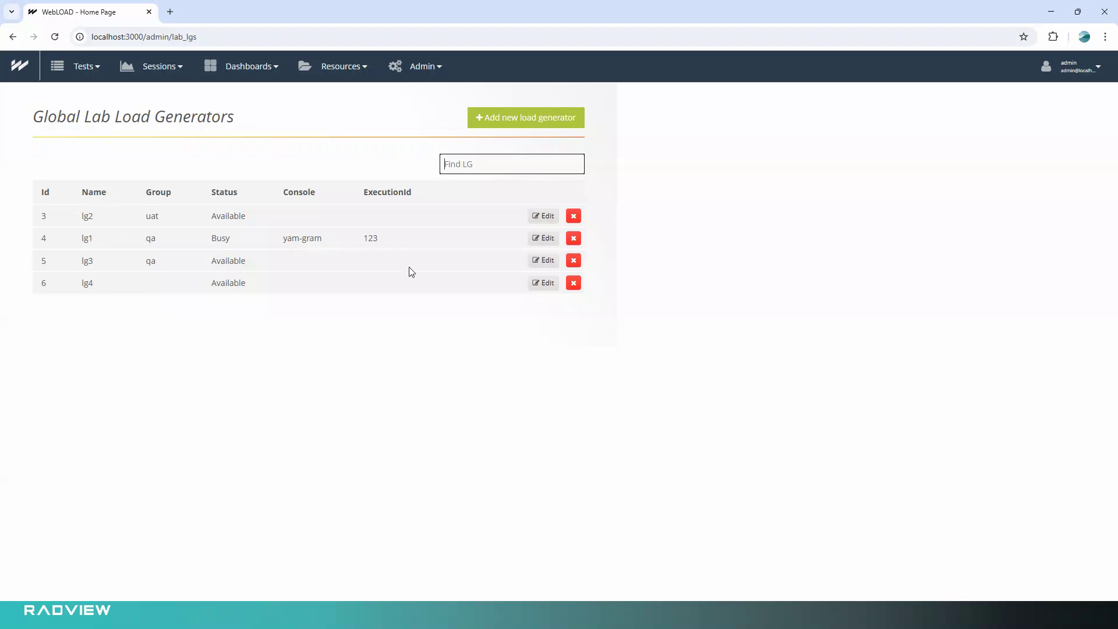
Create a new lab load generator named 192.11.11.22 without assigning a group.
click(541, 117)
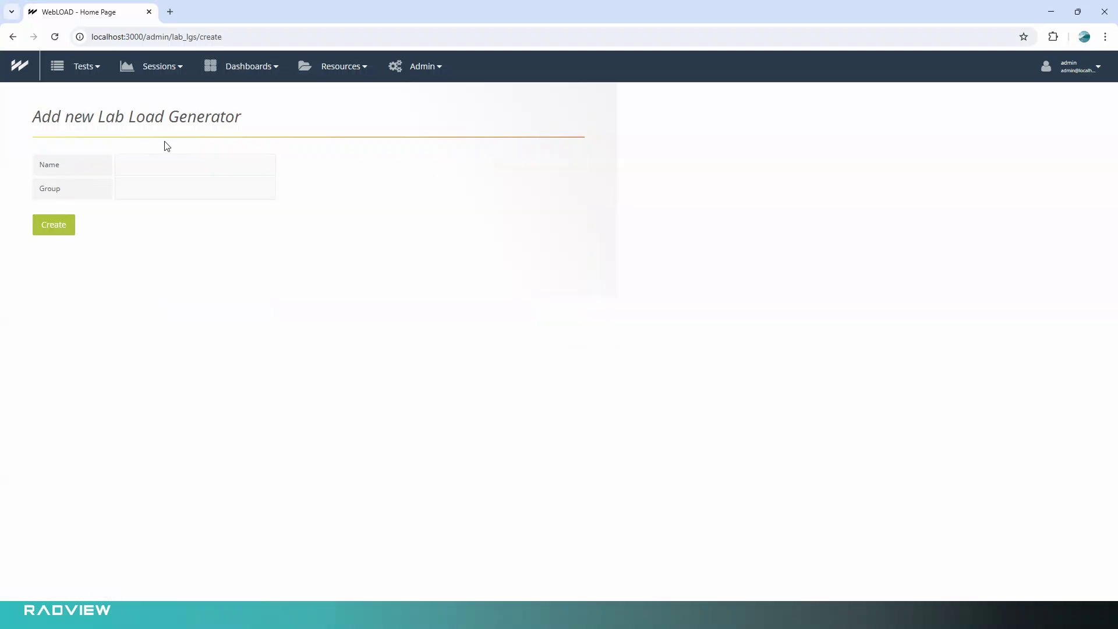
click(171, 156)
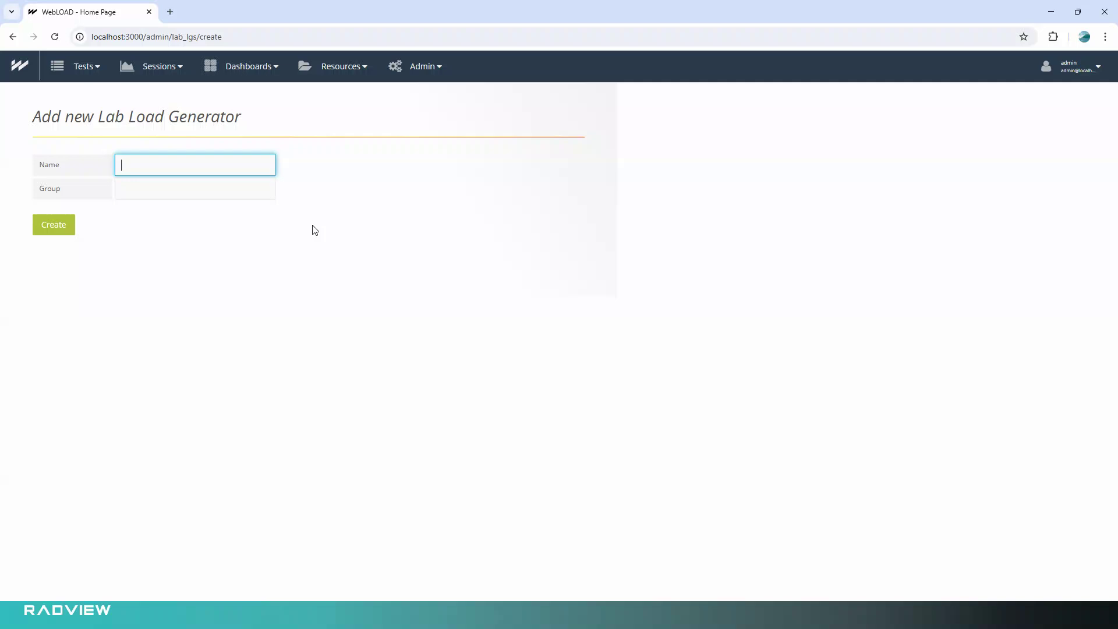
text(192.11.11.22)
click(53, 231)
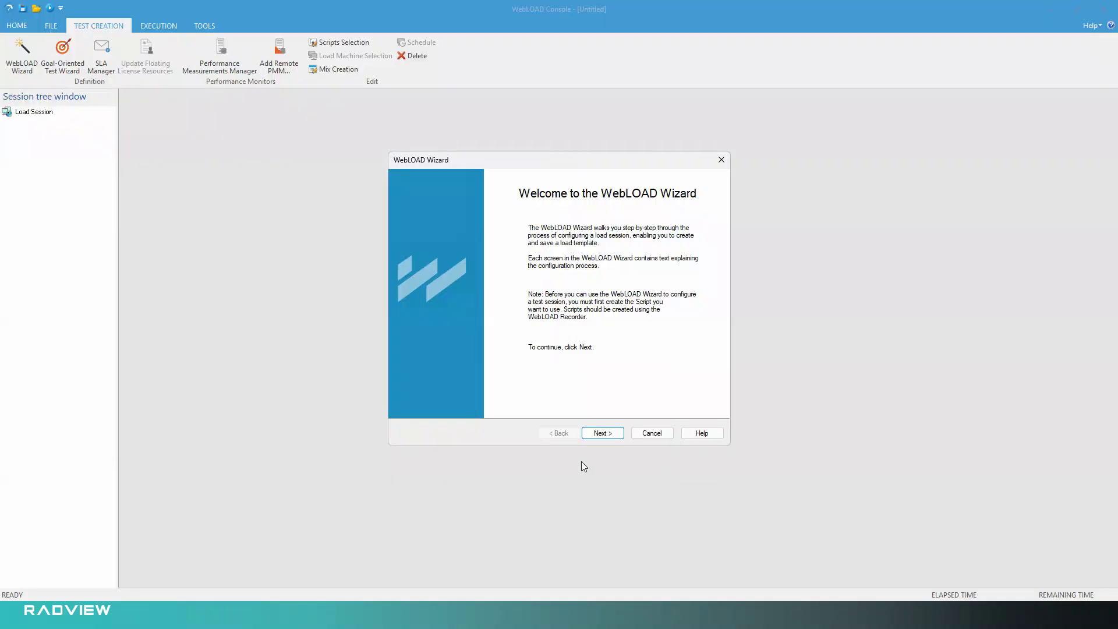
Configure a Single Script test with the script path c:\ and open the form for adding a host computer.
click(603, 433)
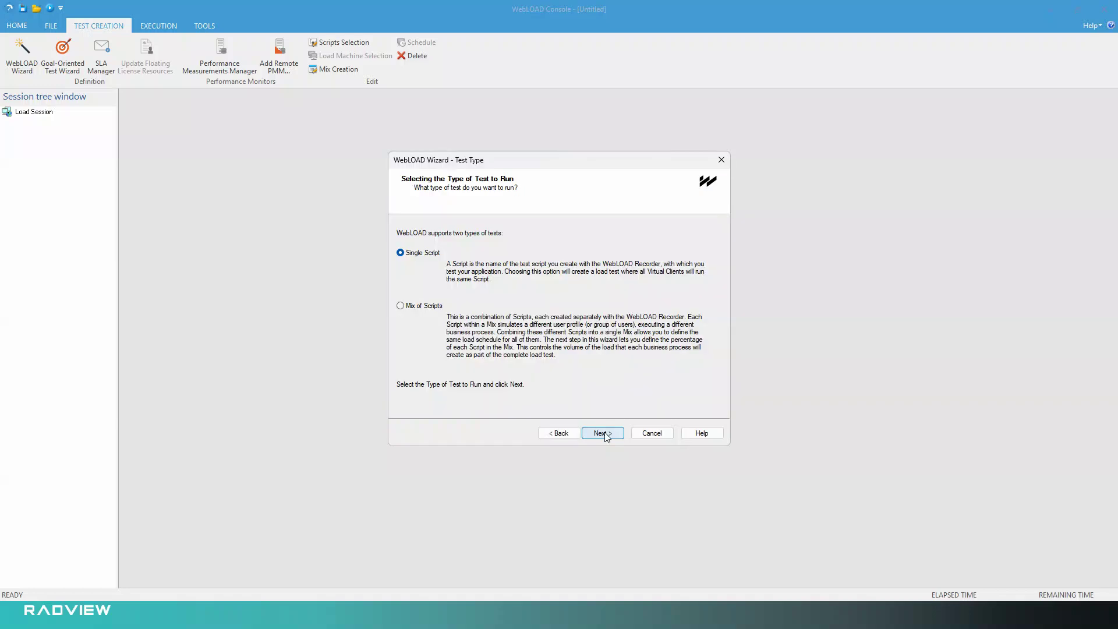
click(603, 433)
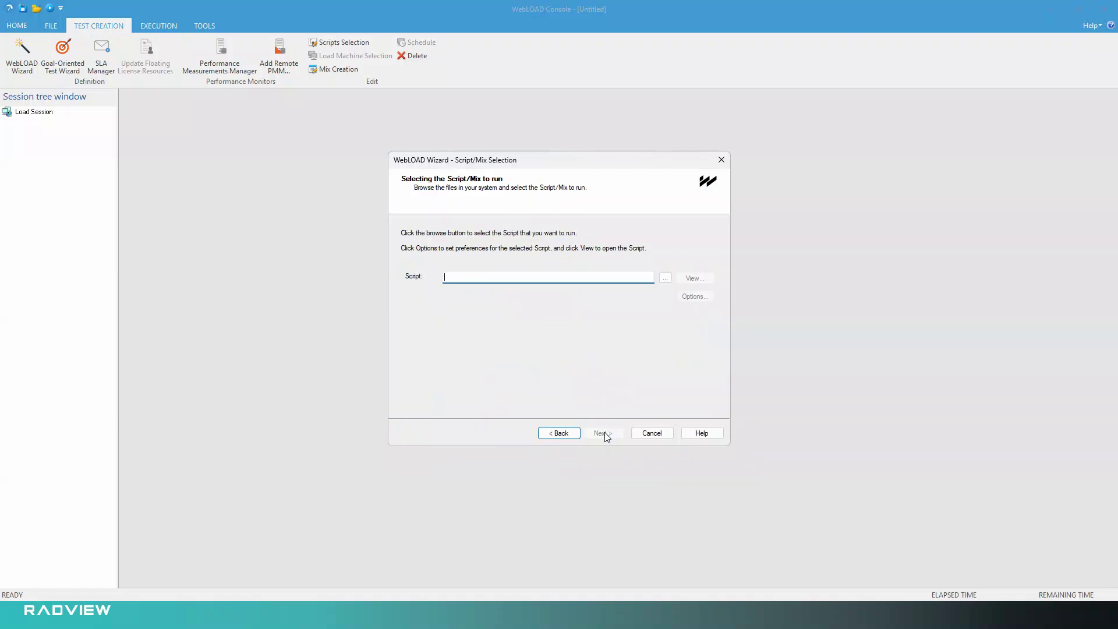
text(c:\)
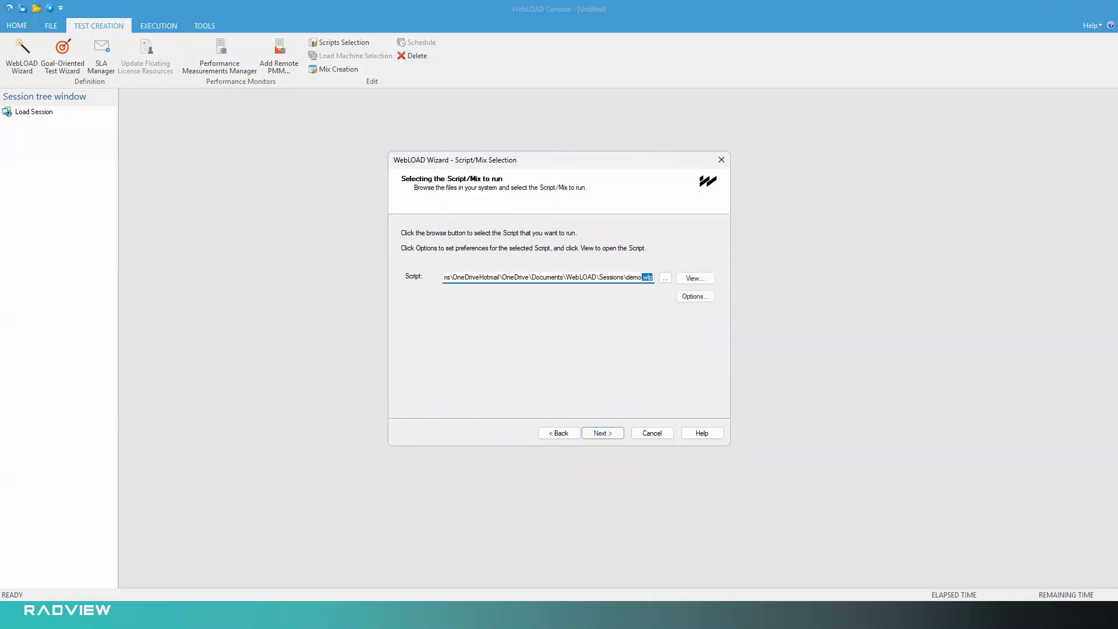
click(604, 433)
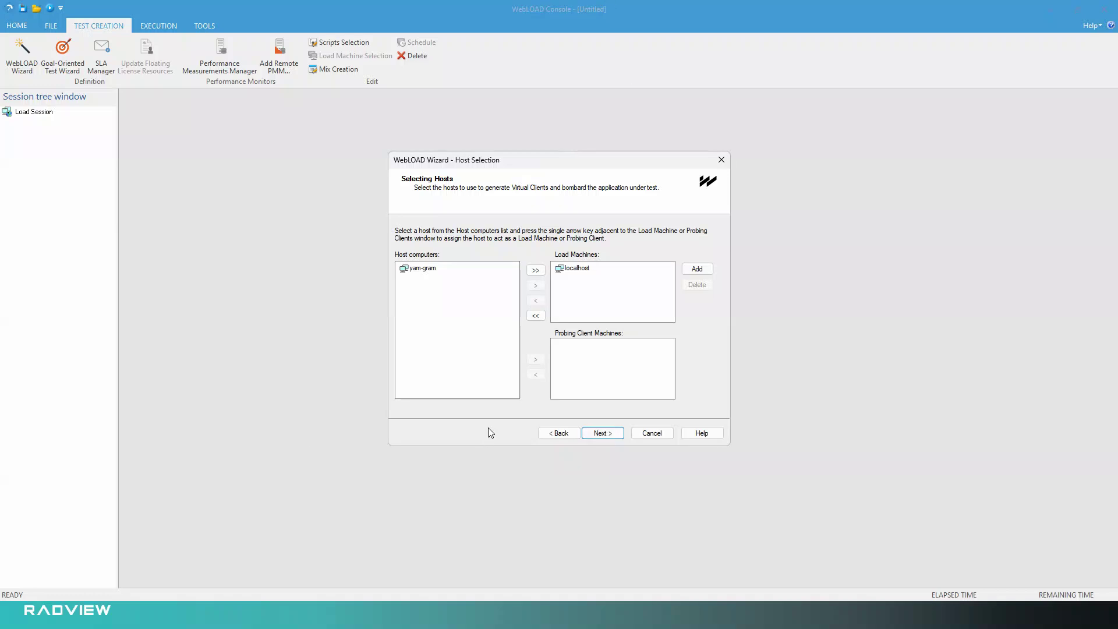
click(697, 268)
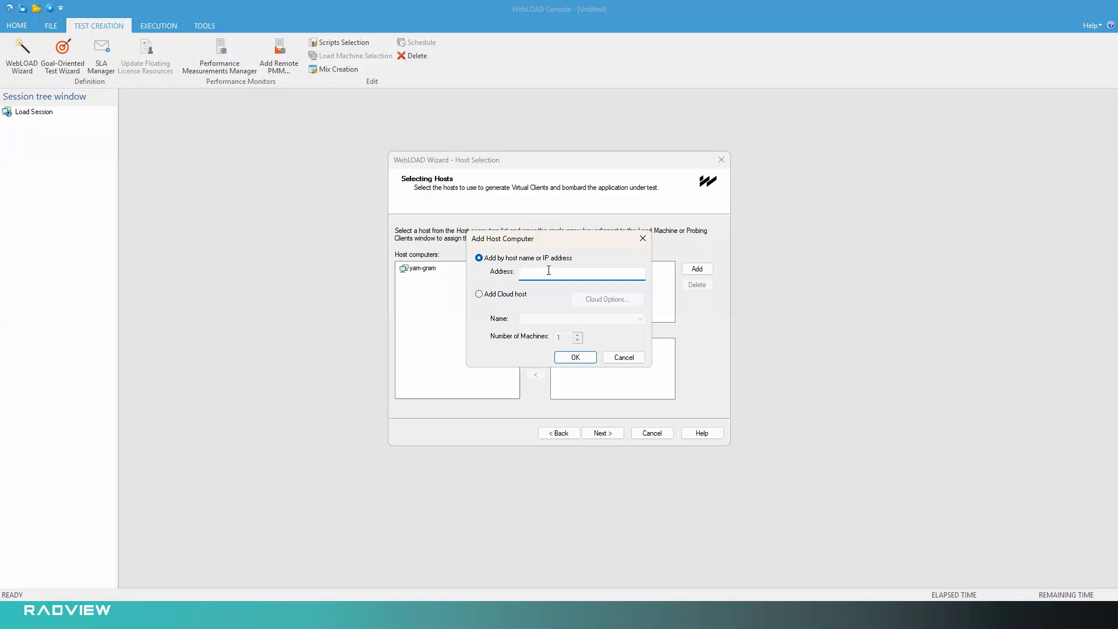
text(192.11.22.33)
key(BackSpace)
key(BackSpace)
key(BackSpace)
key(BackSpace)
key(BackSpace)
key(BackSpace)
key(BackSpace)
key(BackSpace)
key(BackSpace)
key(BackSpace)
key(BackSpace)
key(BackSpace)
Choose to add a cloud host and create a cloud account of type Lab Load Generator named lablg.
click(500, 299)
click(640, 330)
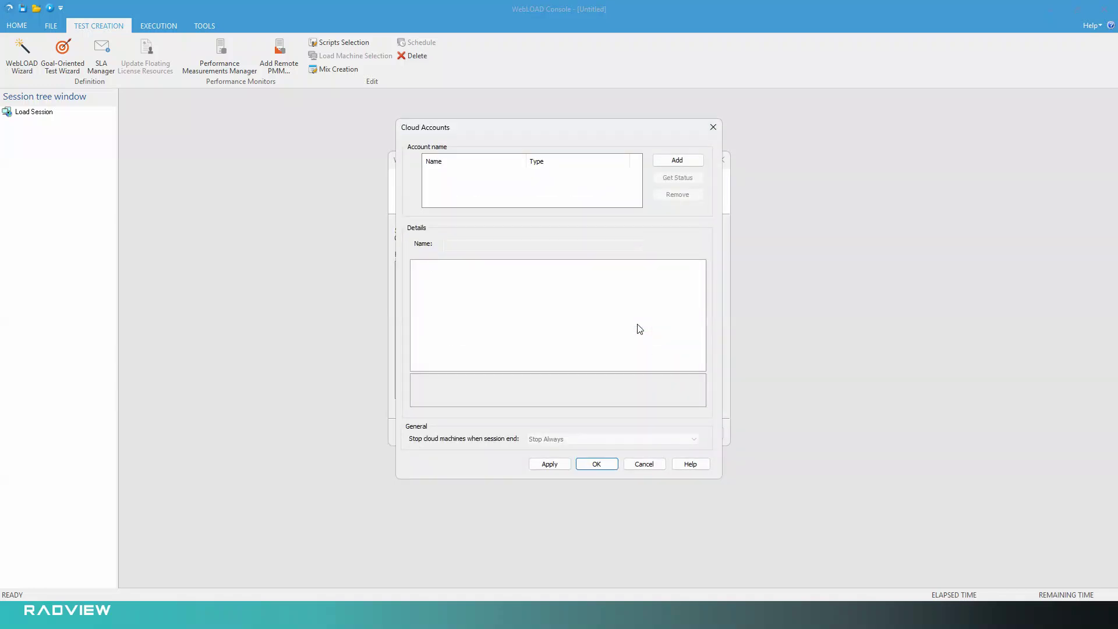
click(690, 161)
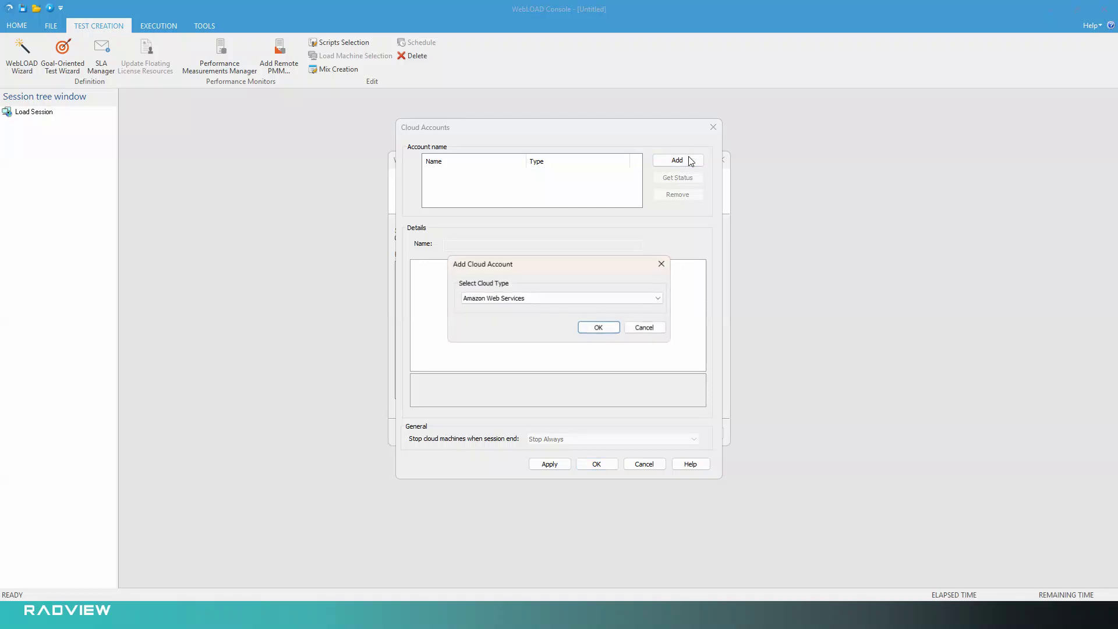
click(492, 299)
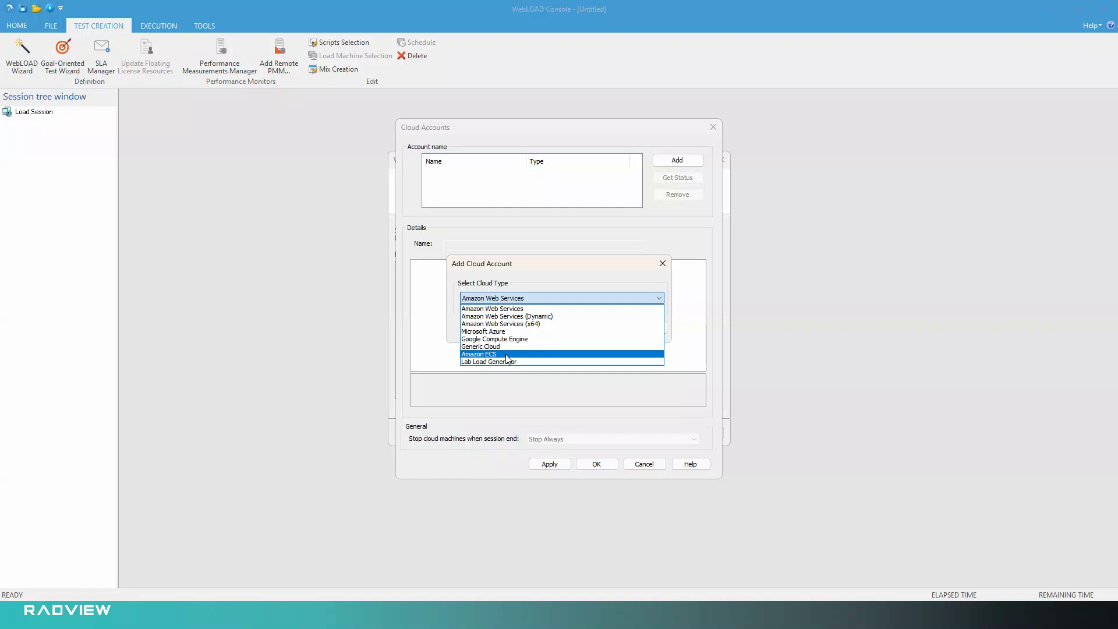
click(476, 362)
click(590, 328)
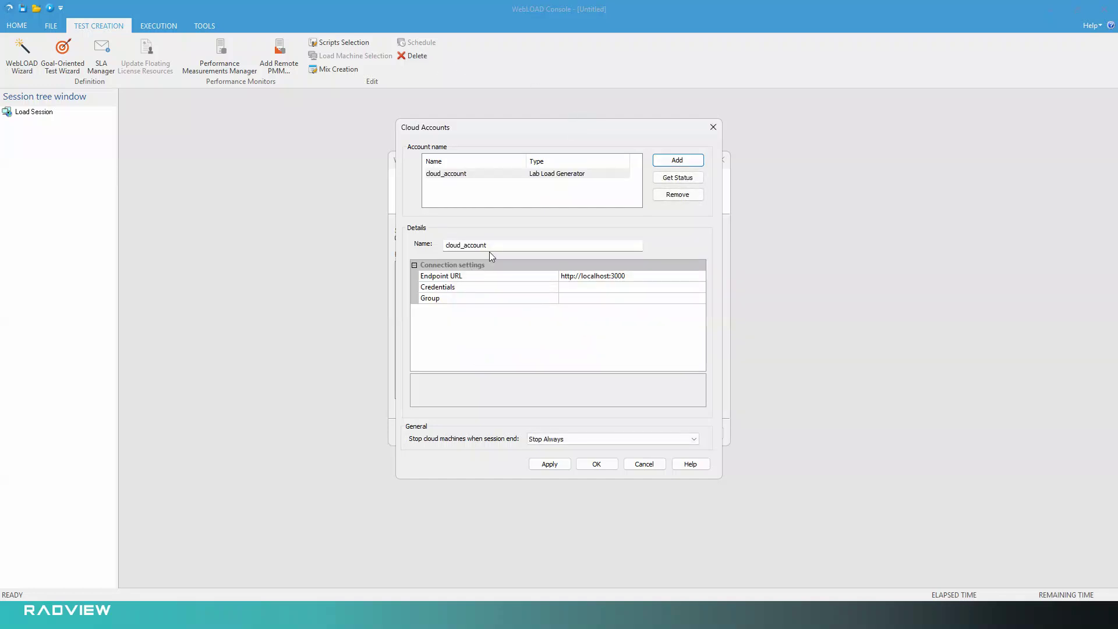
double_click(502, 246)
text(lablg)
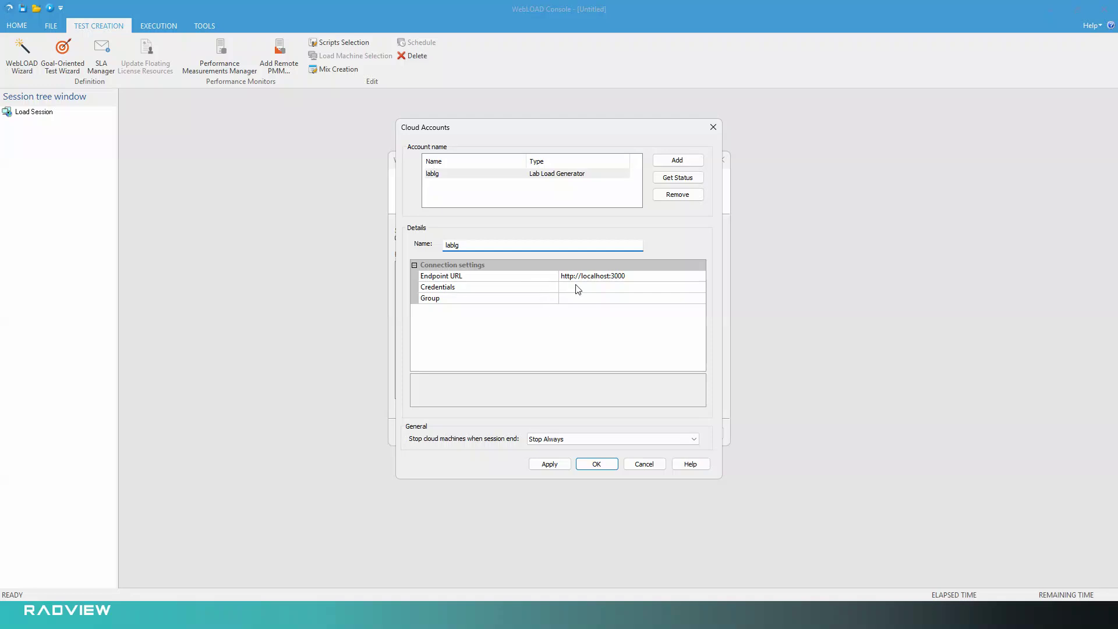
click(468, 280)
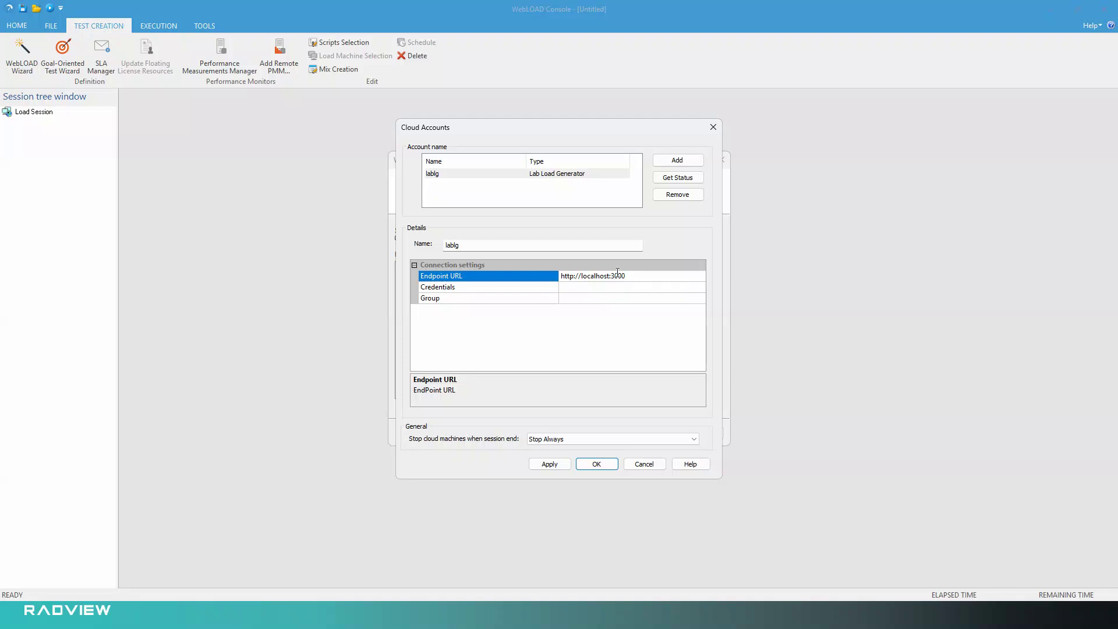
click(673, 276)
key(shift+End)
key(shift+Left)
key(shift+Left)
key(shift+Left)
key(shift+Left)
key(shift+Left)
key(shift+Left)
text(mydashbloard)
key(shift+Left)
key(shift+Left)
key(shift+Left)
key(shift+Left)
key(shift+Left)
key(shift+Left)
key(shift+Left)
key(shift+Left)
key(shift+Left)
key(shift+Left)
key(shift+Left)
key(shift+Left)
text(localhost)
Select the account's Credentials setting, switch to the WebLOAD dashboard in the browser and open its API Keys page.
click(463, 290)
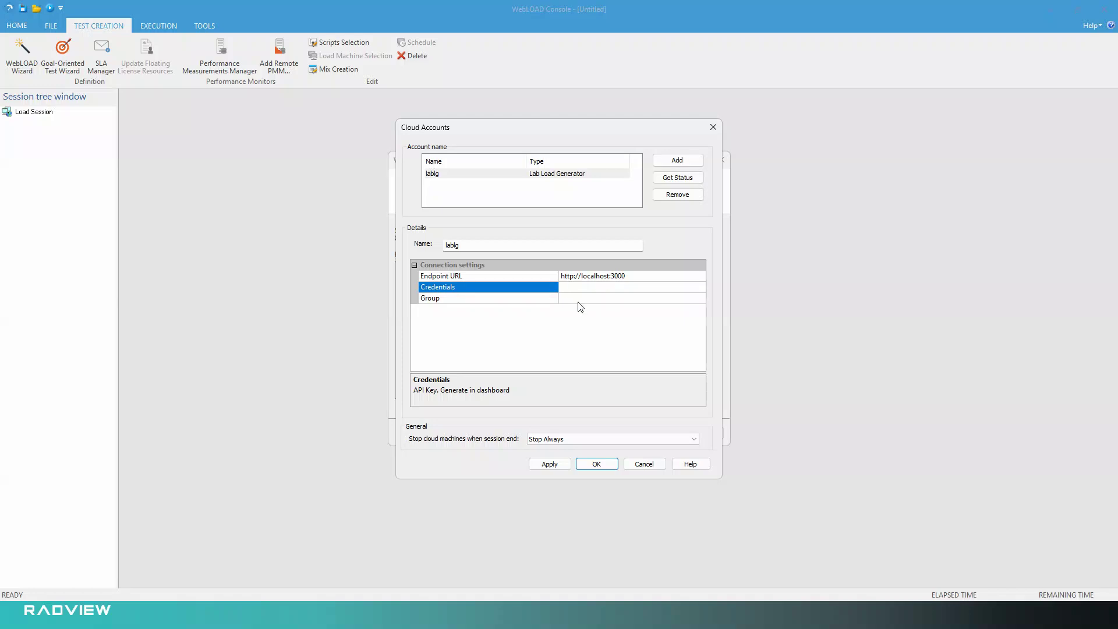
key(alt+Tab)
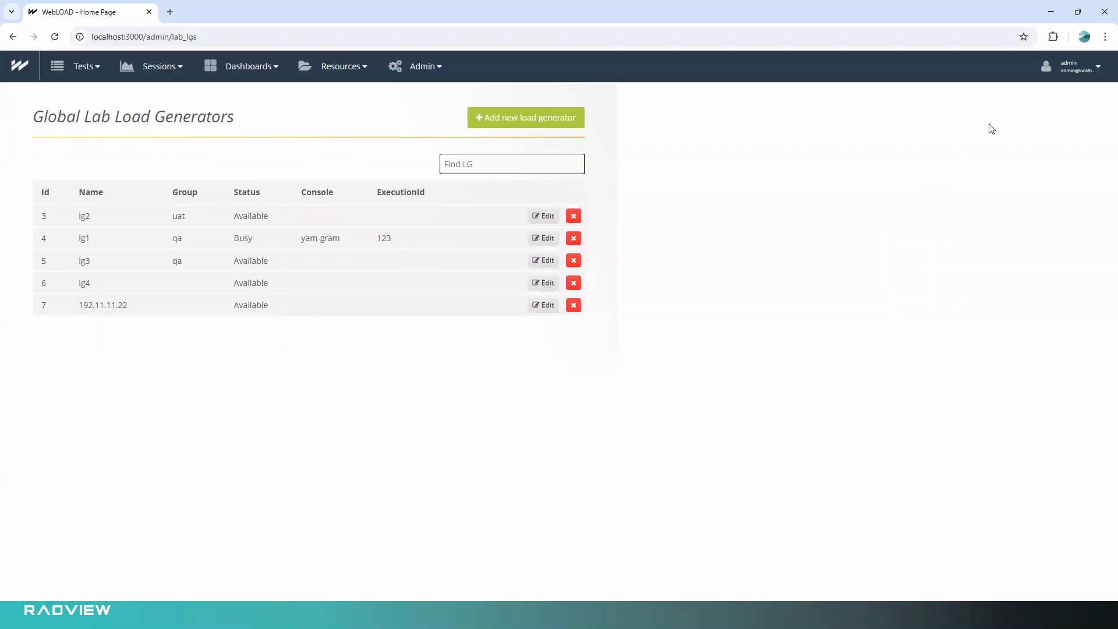
key(alt+Tab)
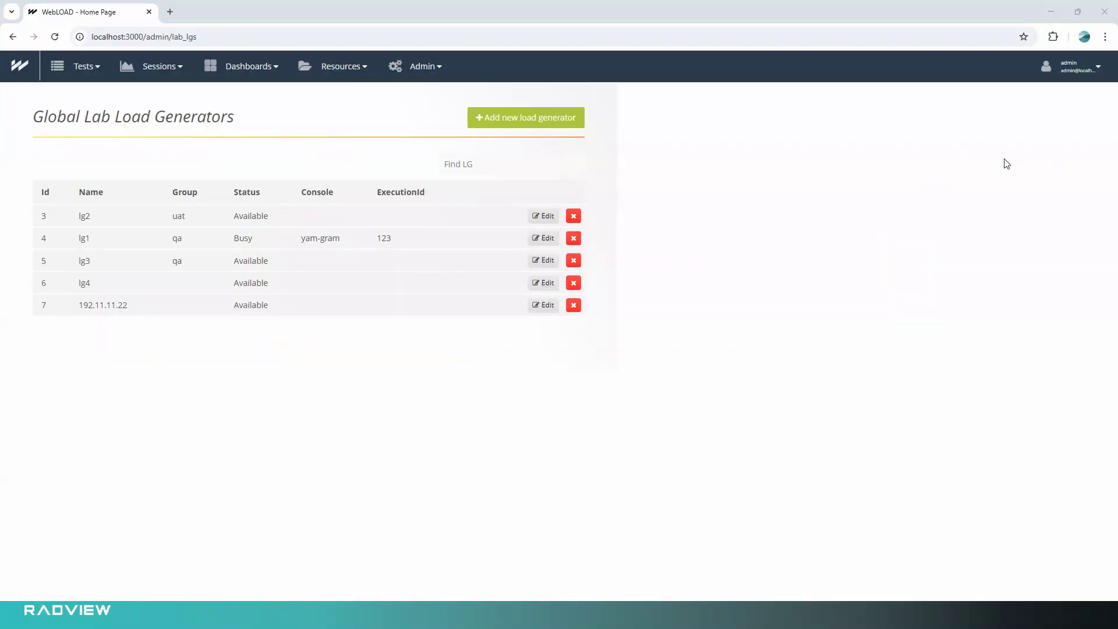
click(1076, 68)
click(956, 185)
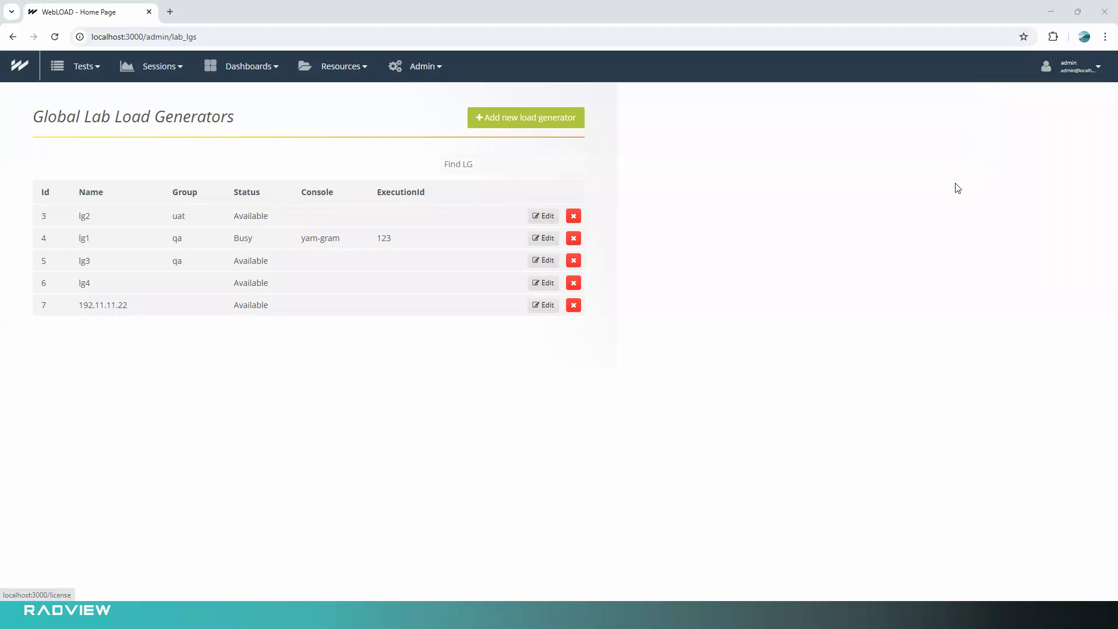
click(1077, 69)
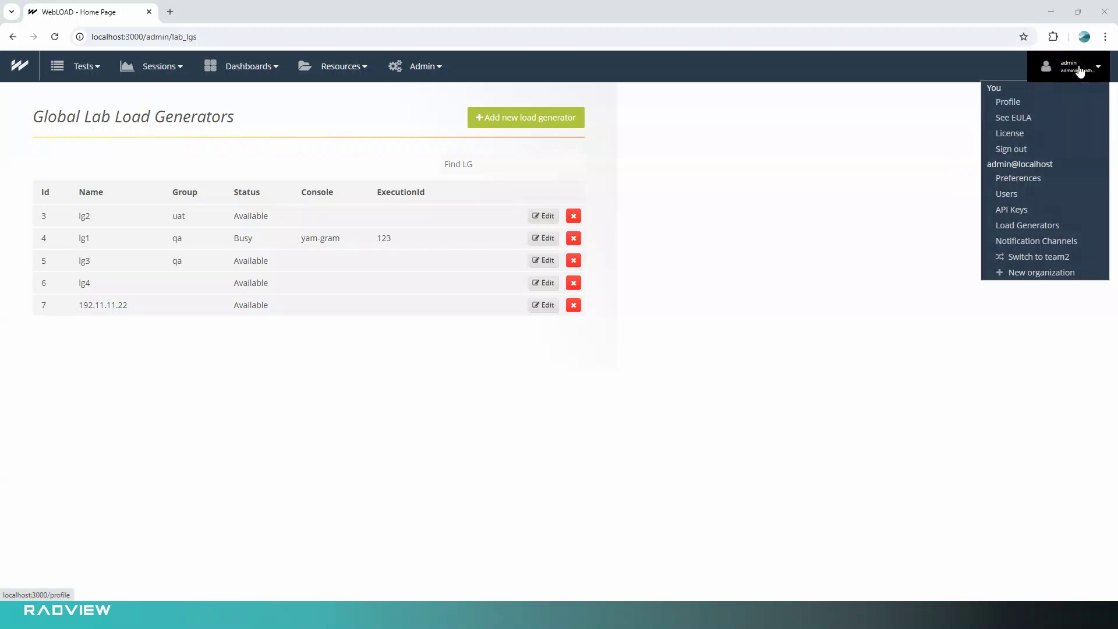
click(1017, 212)
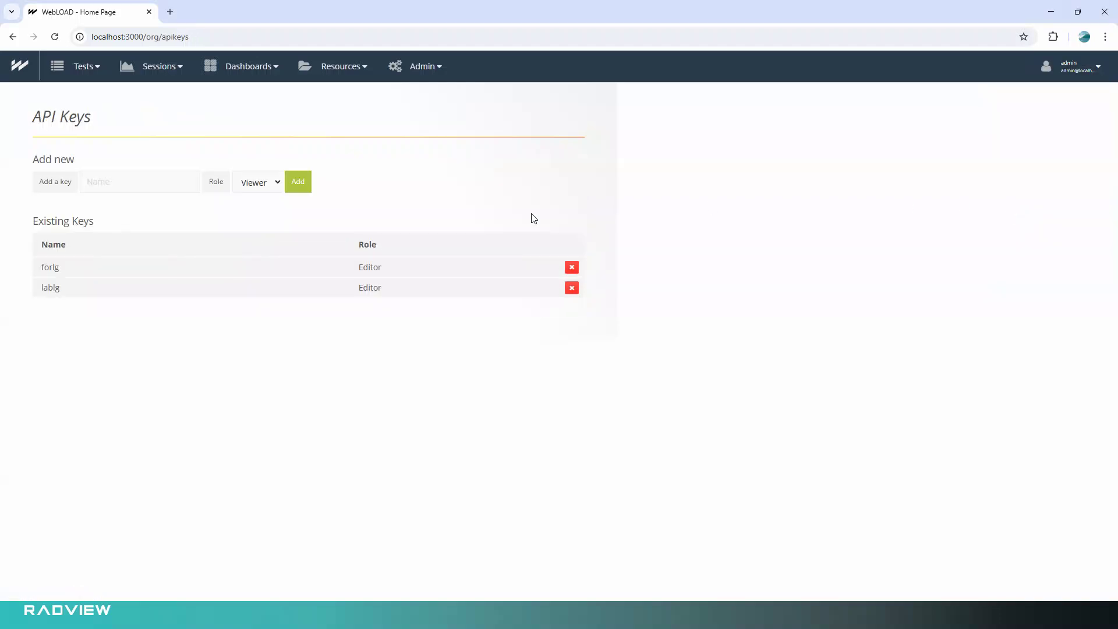
Generate a new API key named console_lablg with the Editor role.
click(107, 183)
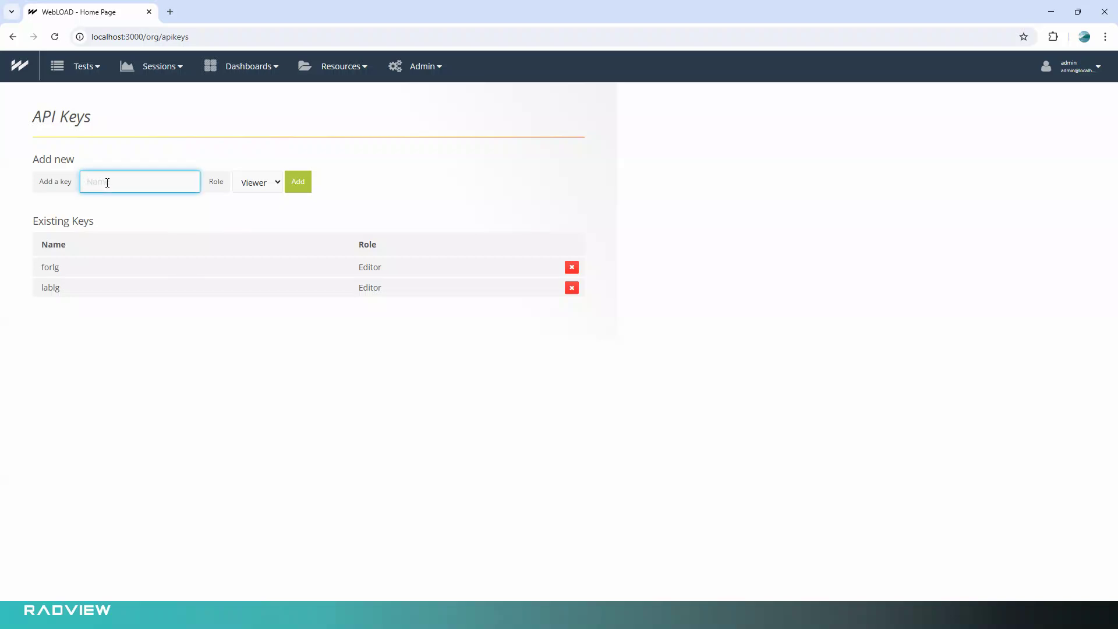
text(console_lablg)
click(240, 185)
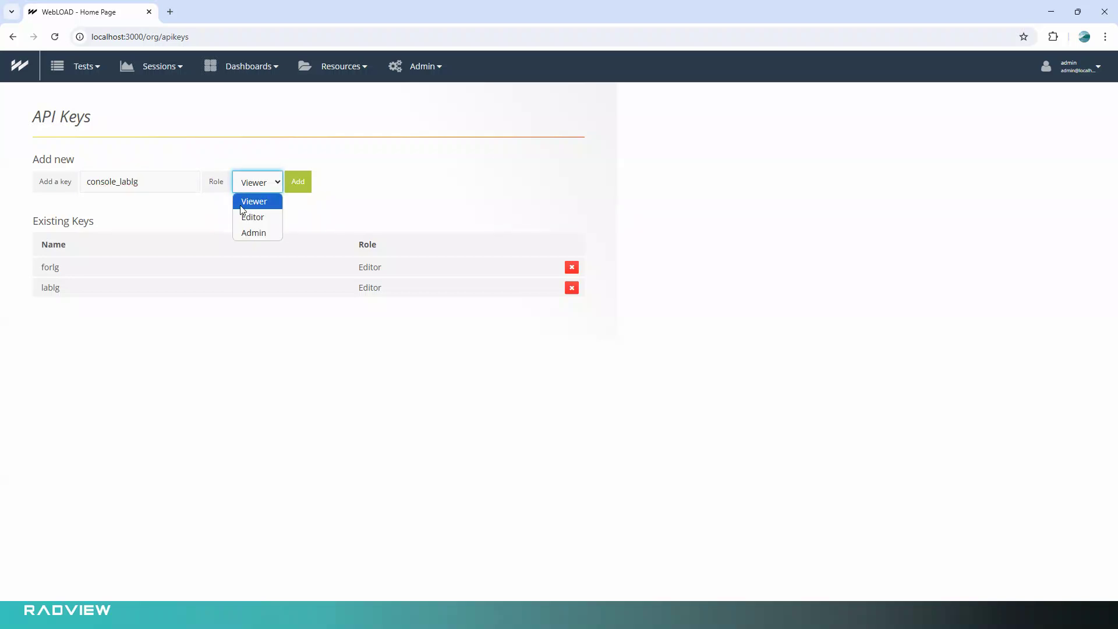
click(260, 222)
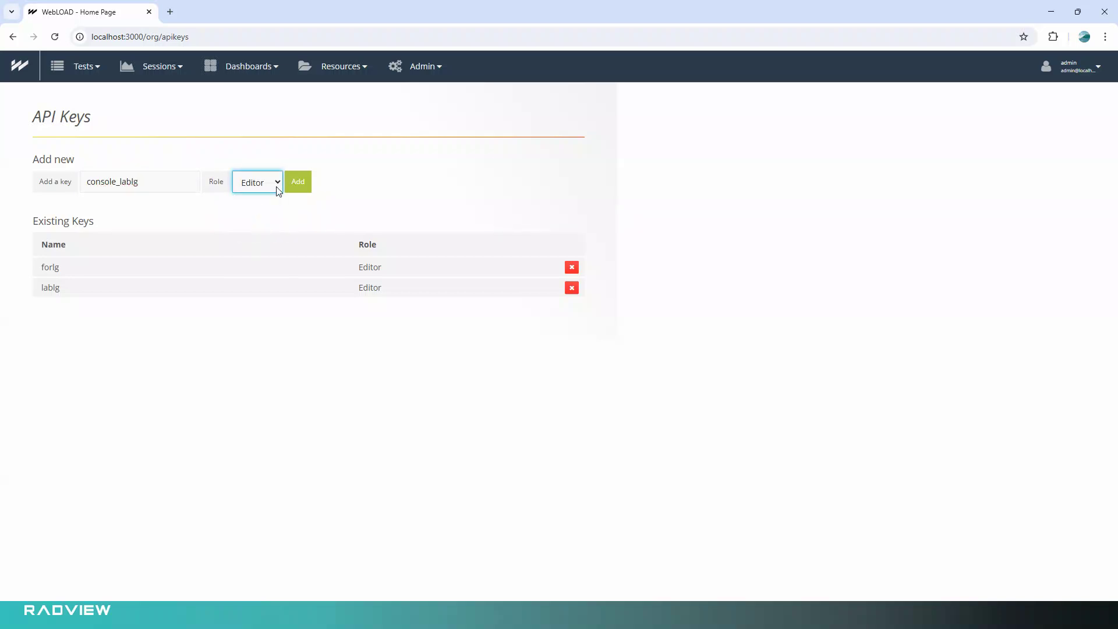
click(300, 183)
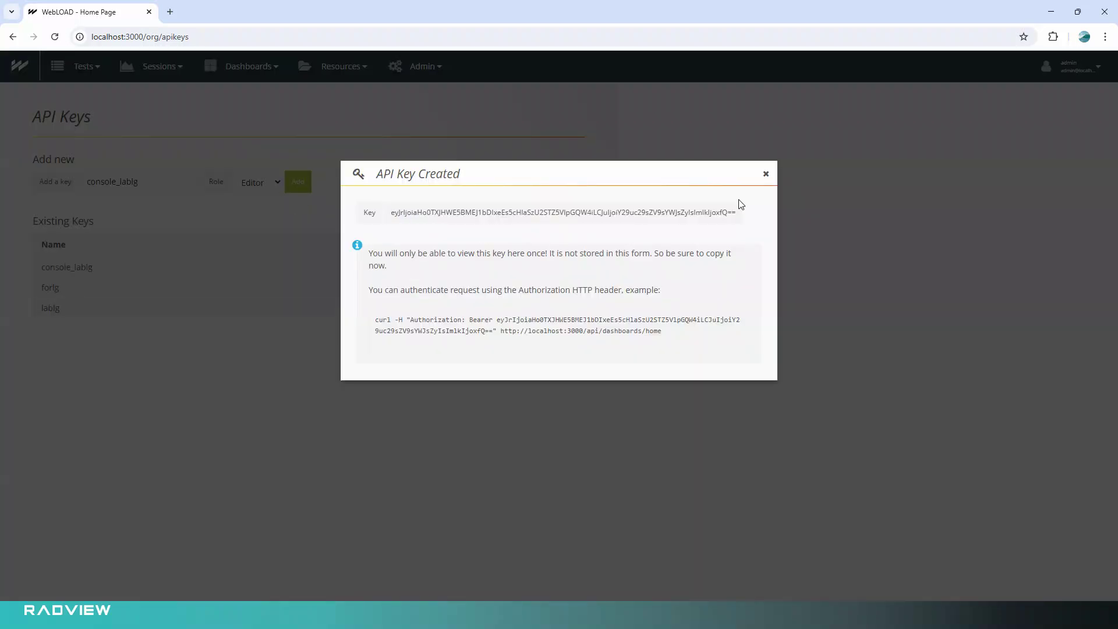
Copy the generated API key and paste it into the lablg account's Credentials in WebLOAD Console.
drag(390, 213, 752, 212)
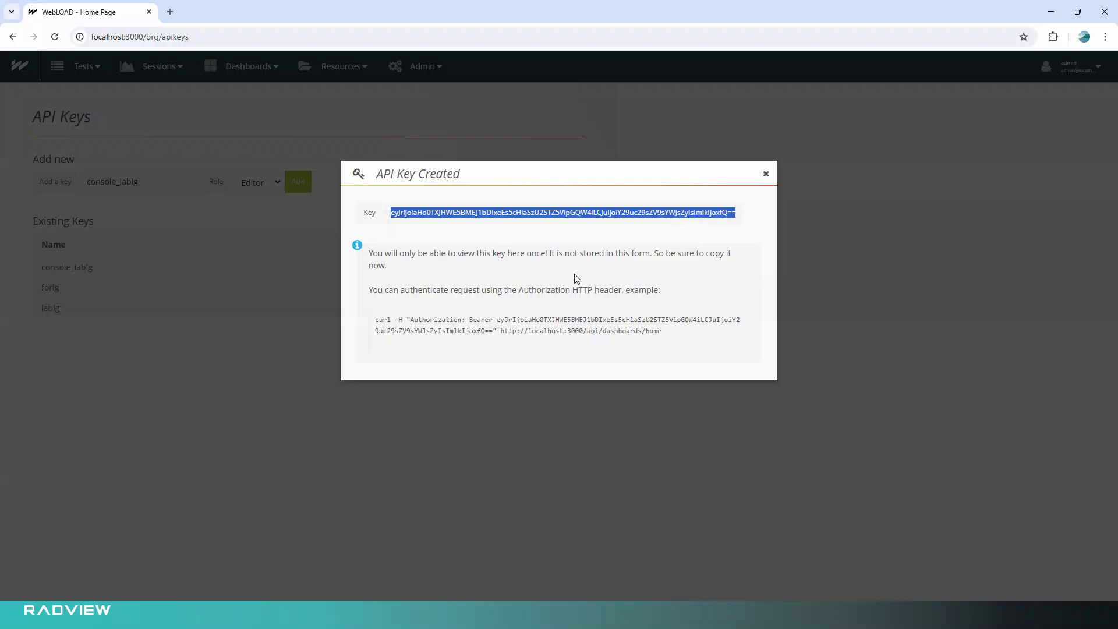
key(alt+Tab)
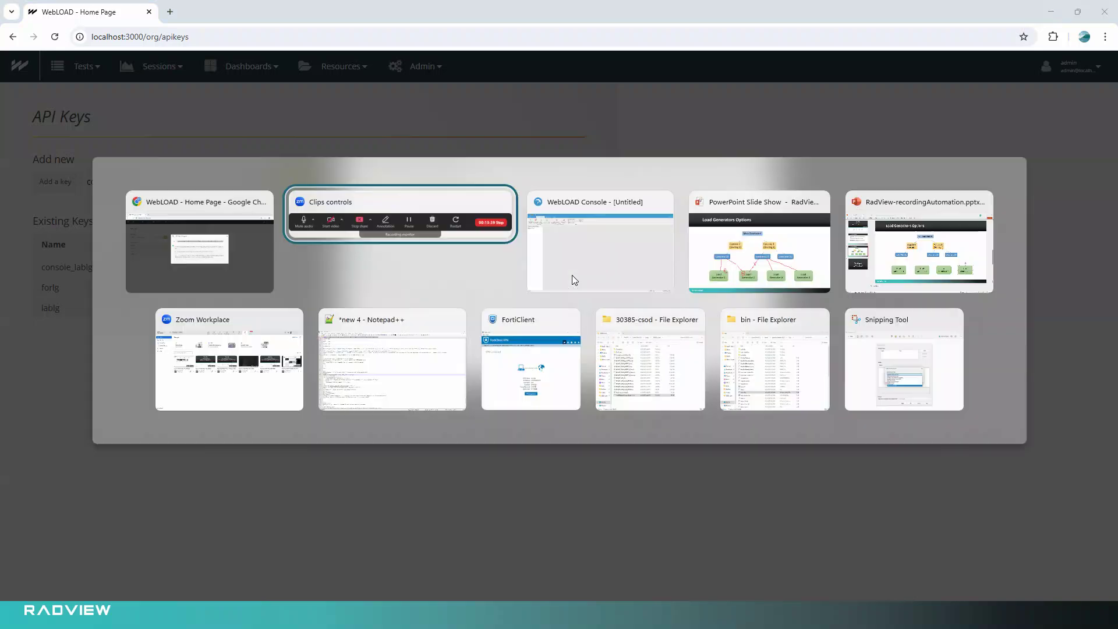
click(574, 280)
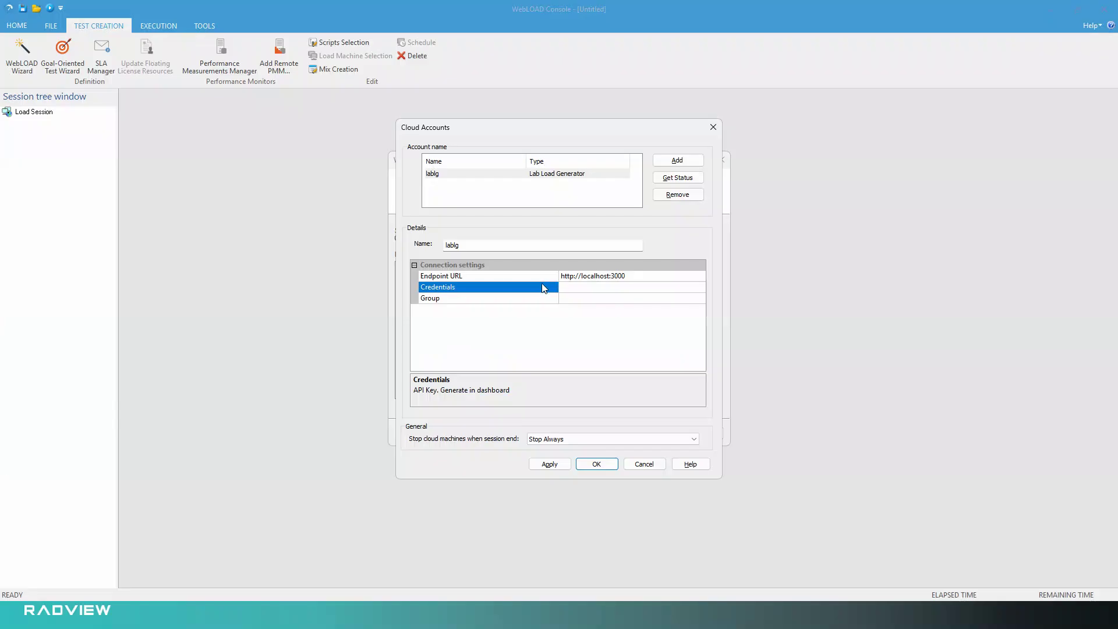
click(570, 288)
key(ctrl+v)
Check the lablg account's connection status without and with a group filter, leaving the Group setting empty.
click(669, 186)
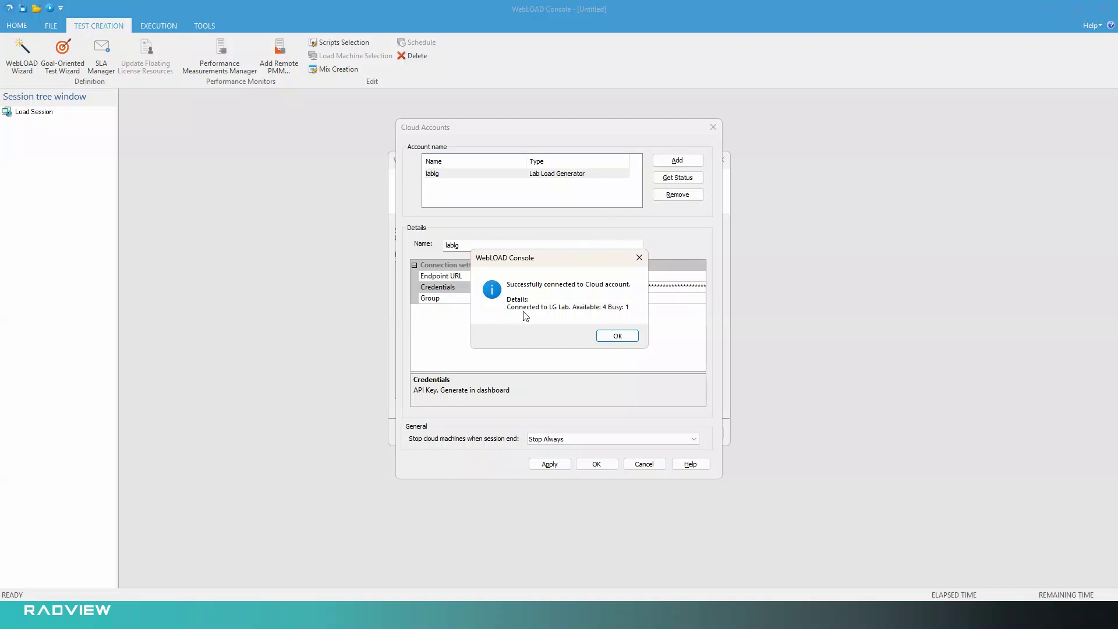
click(615, 342)
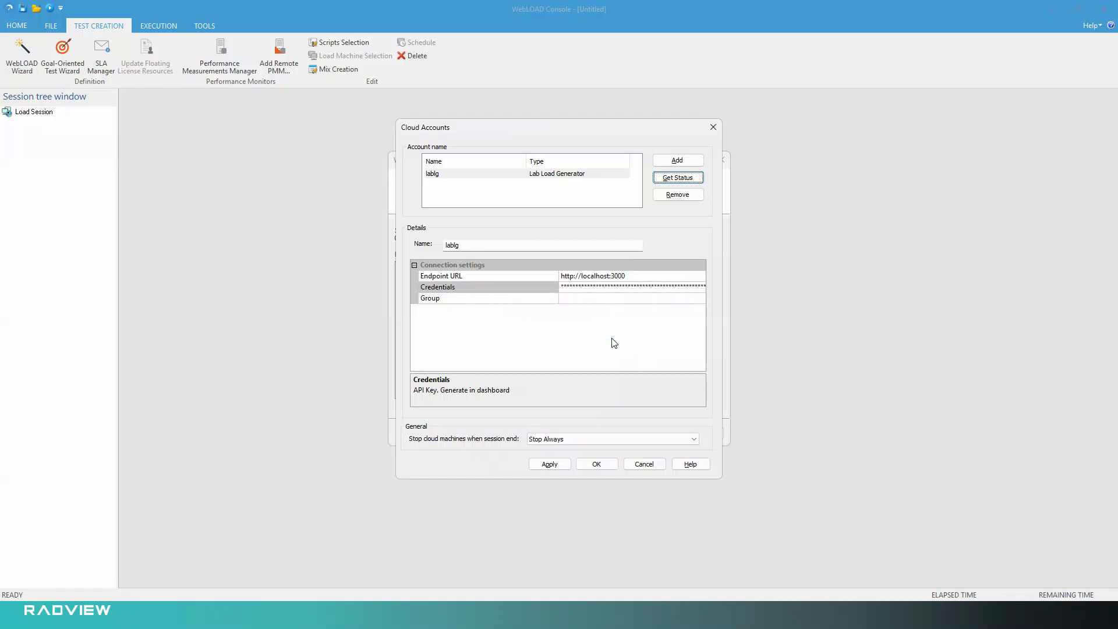
click(575, 297)
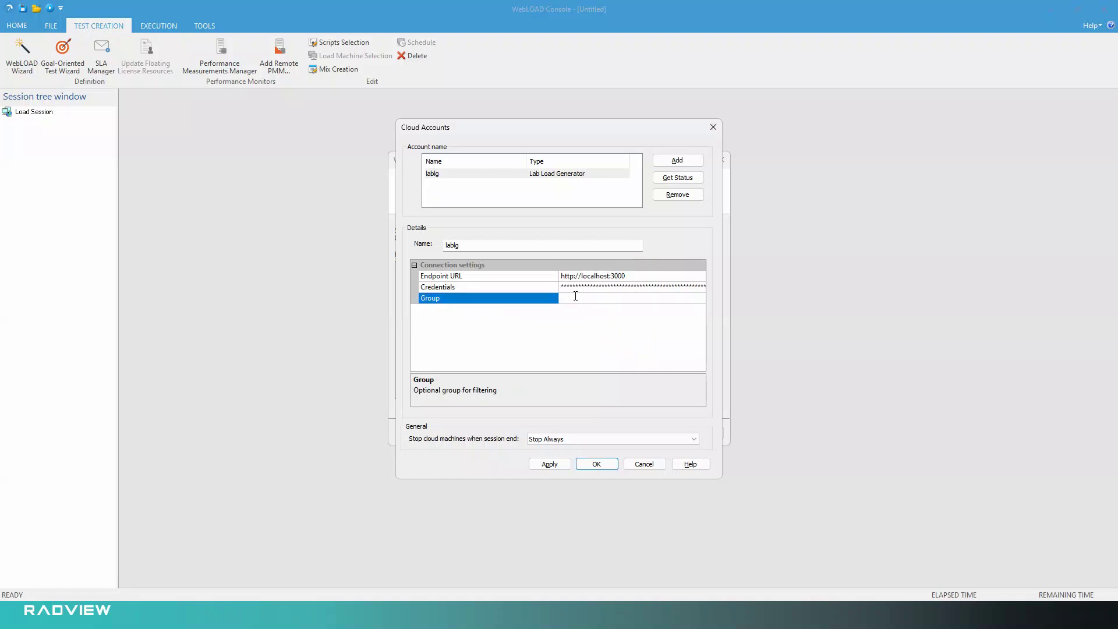
click(672, 182)
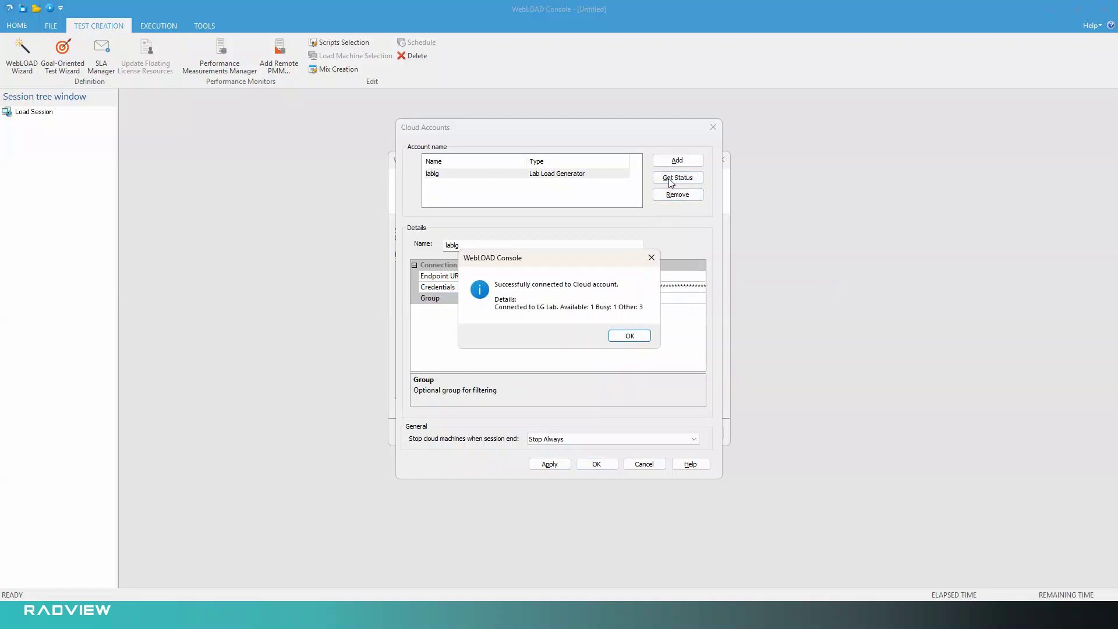
click(633, 339)
click(592, 301)
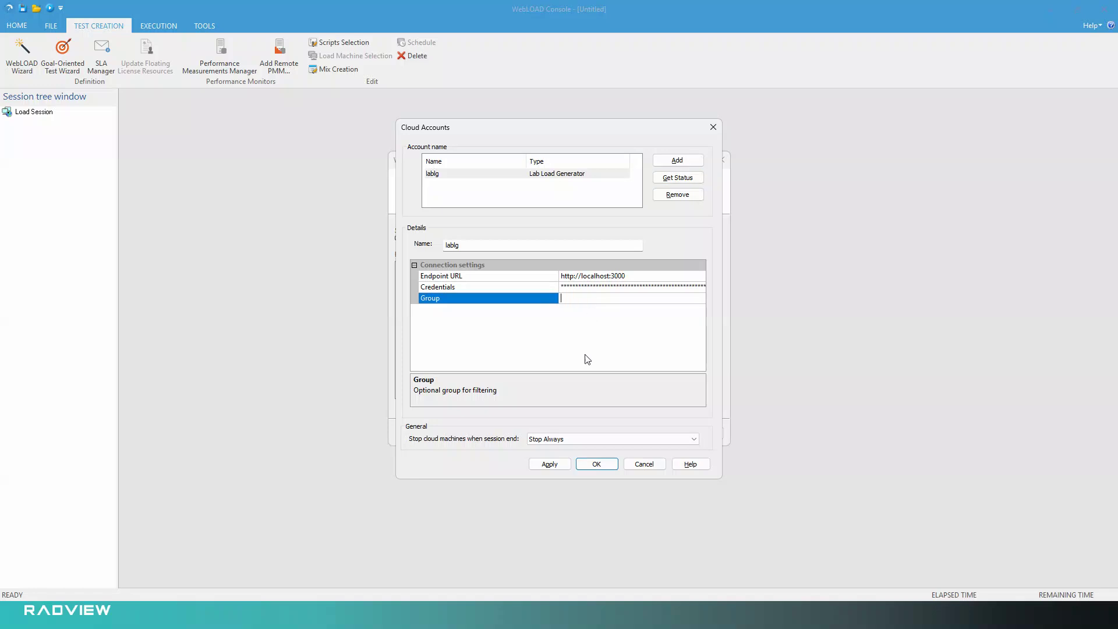
Save the cloud account settings and add 4 machines from the lablg cloud account to the host computers.
click(600, 465)
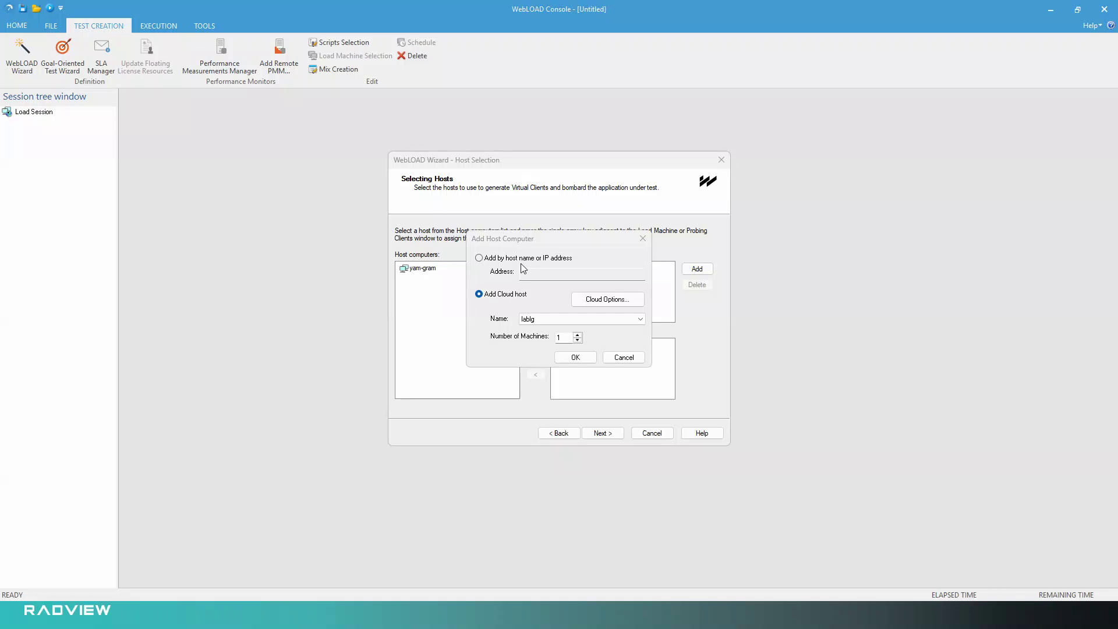
click(535, 319)
click(539, 328)
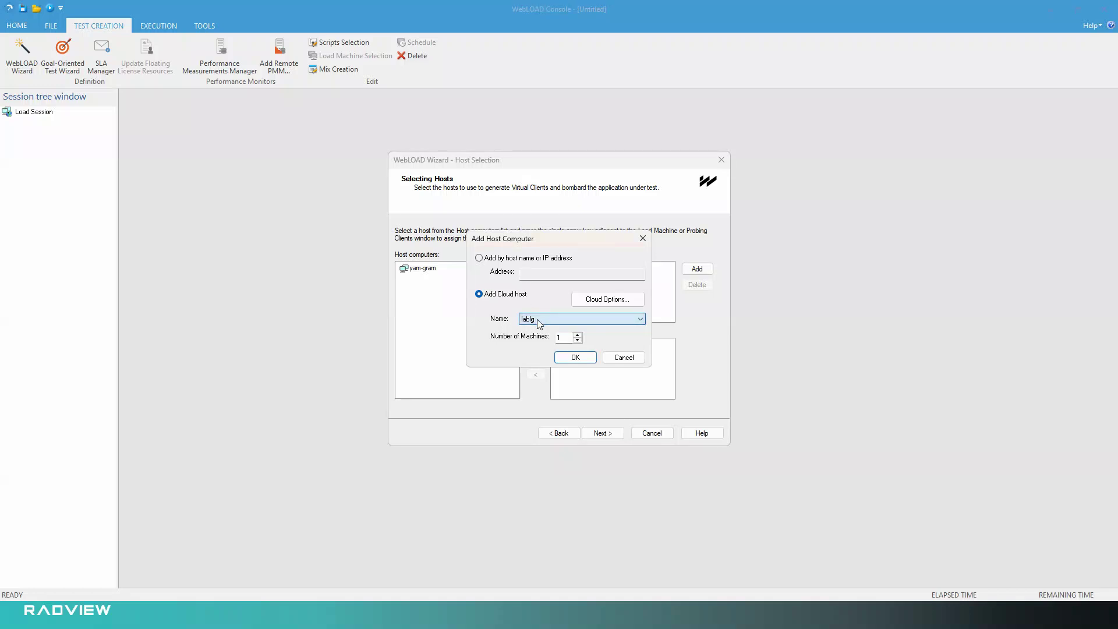
click(577, 336)
click(577, 335)
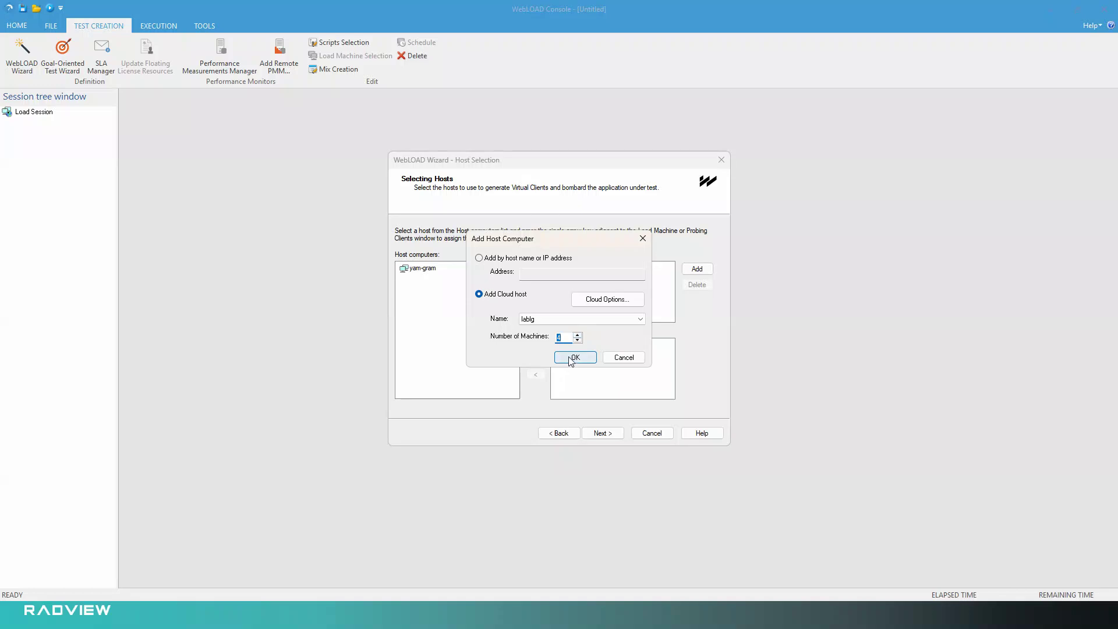
click(575, 358)
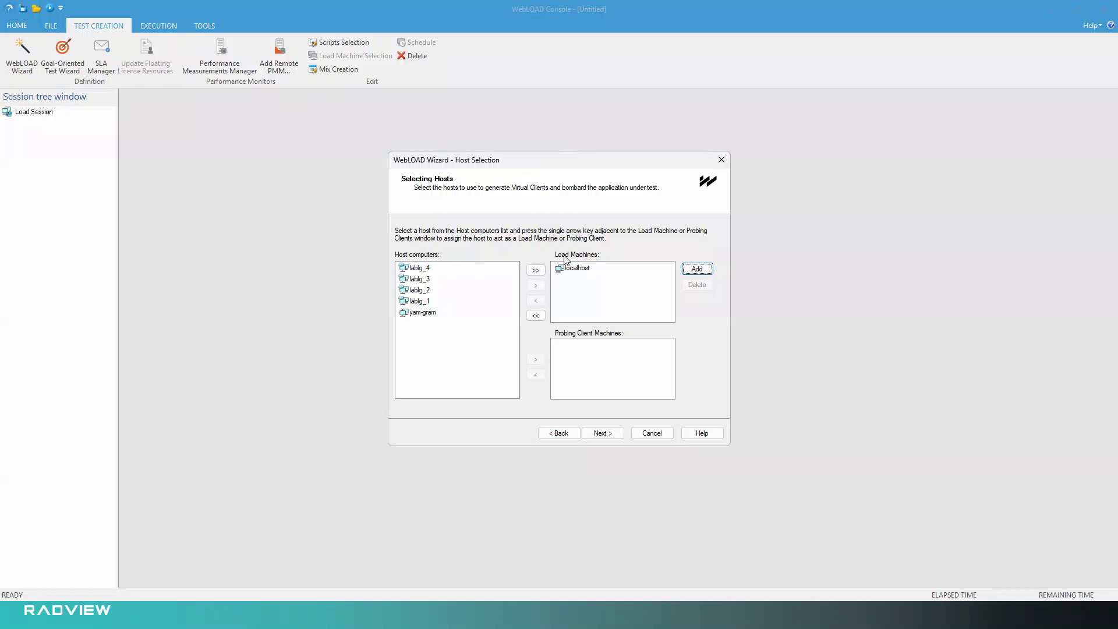
Replace localhost with lablg_1 and lablg_2 as the test's load machines and accept the host selection.
click(576, 269)
click(543, 302)
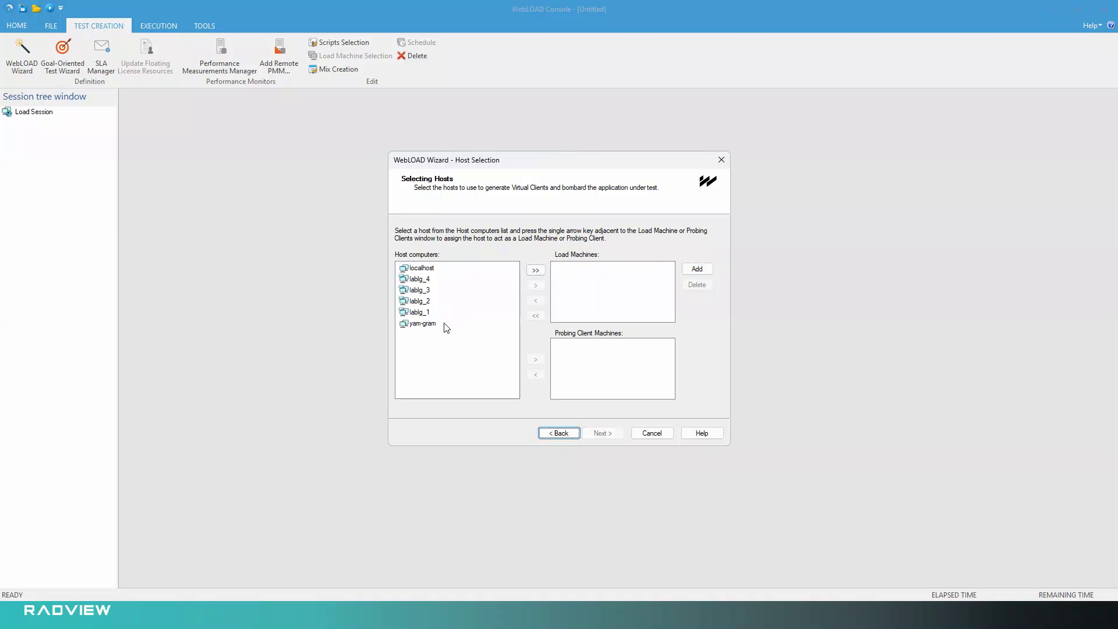
click(420, 312)
click(536, 285)
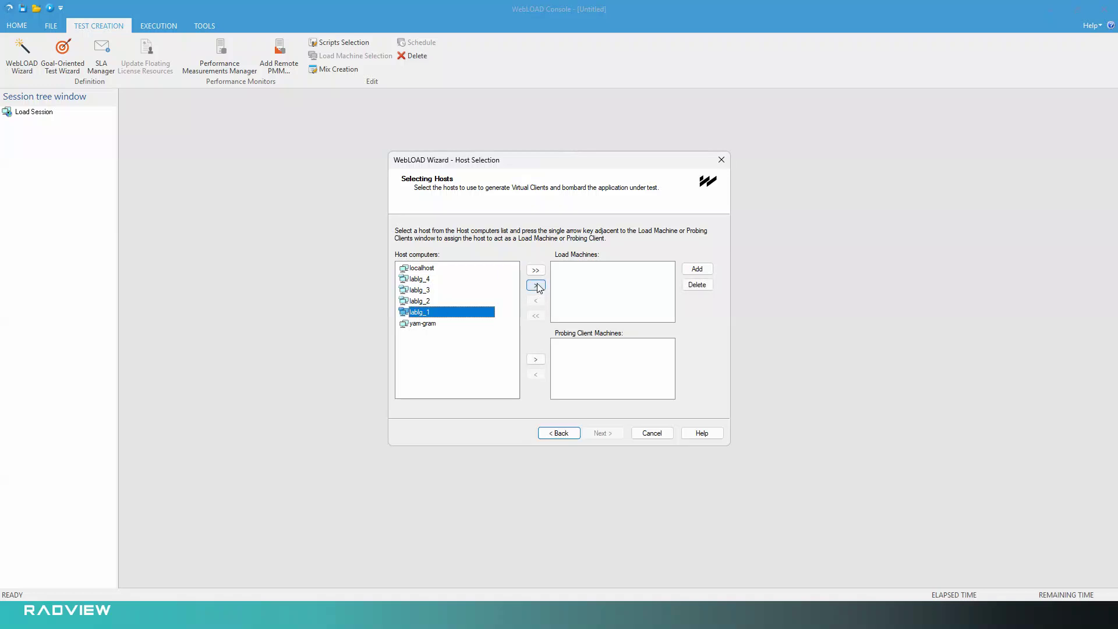
click(422, 301)
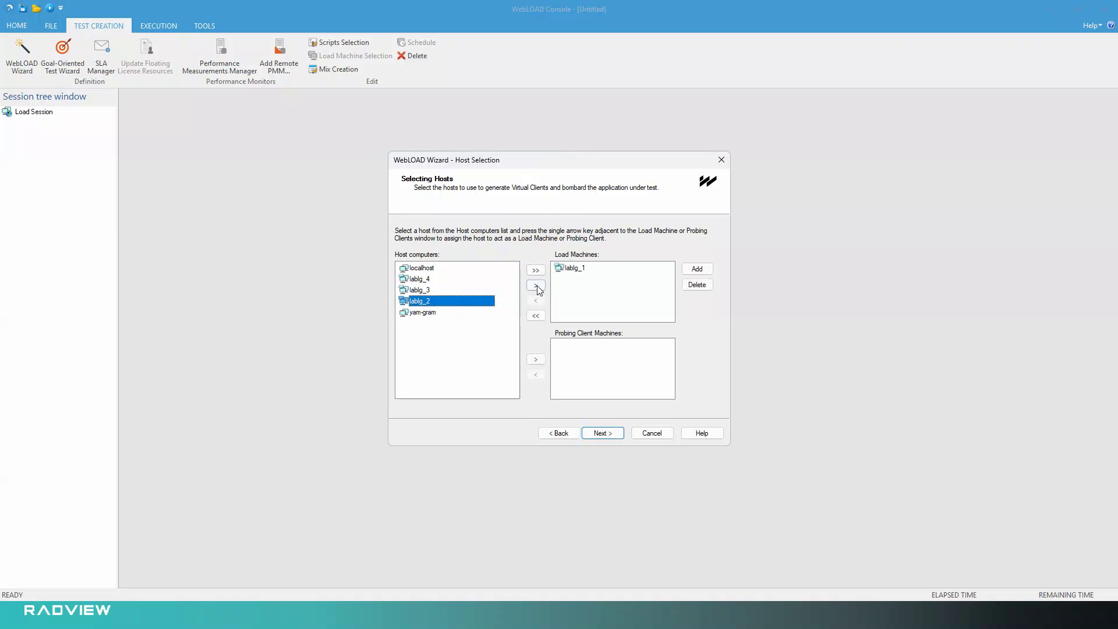
click(536, 285)
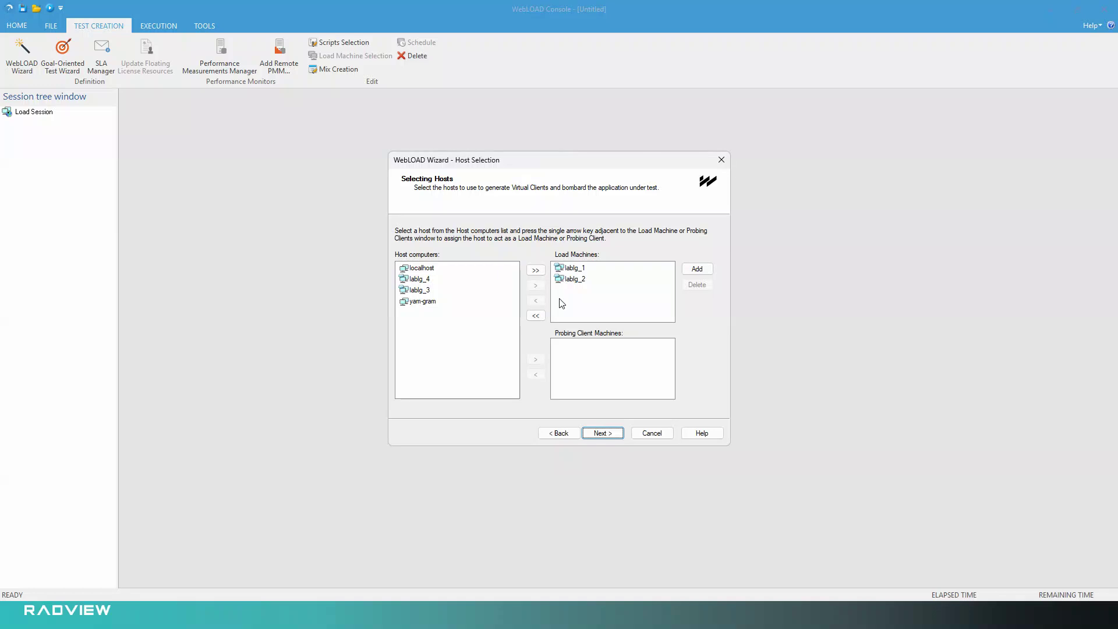
click(608, 438)
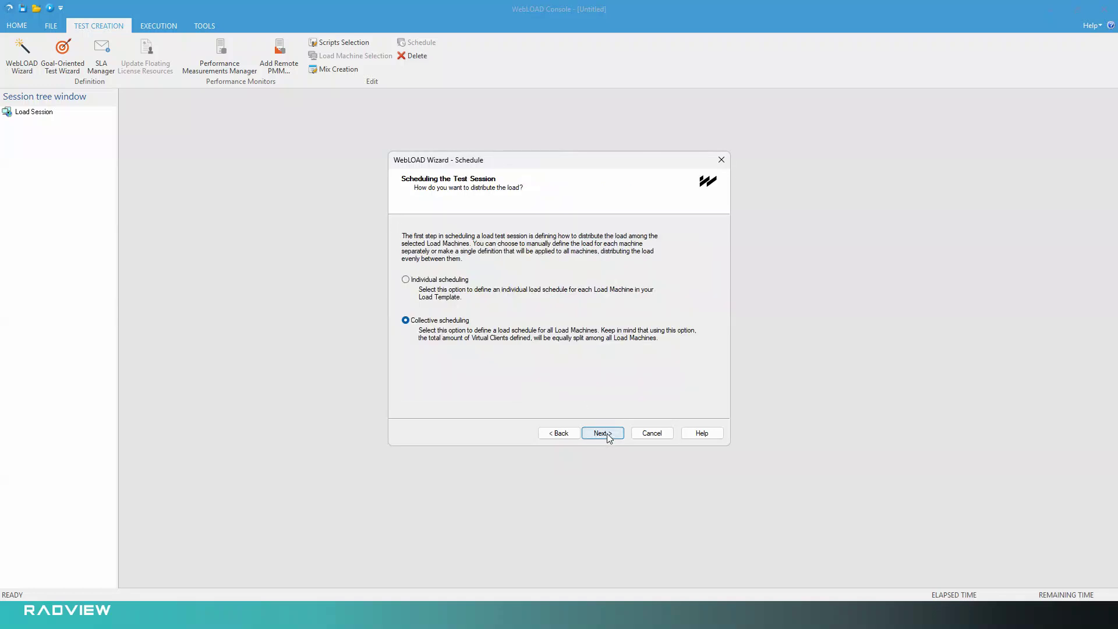
Keep collective scheduling and replace the schedule with a Ramp up load profile using a minimum of 1 virtual client.
click(608, 438)
click(615, 275)
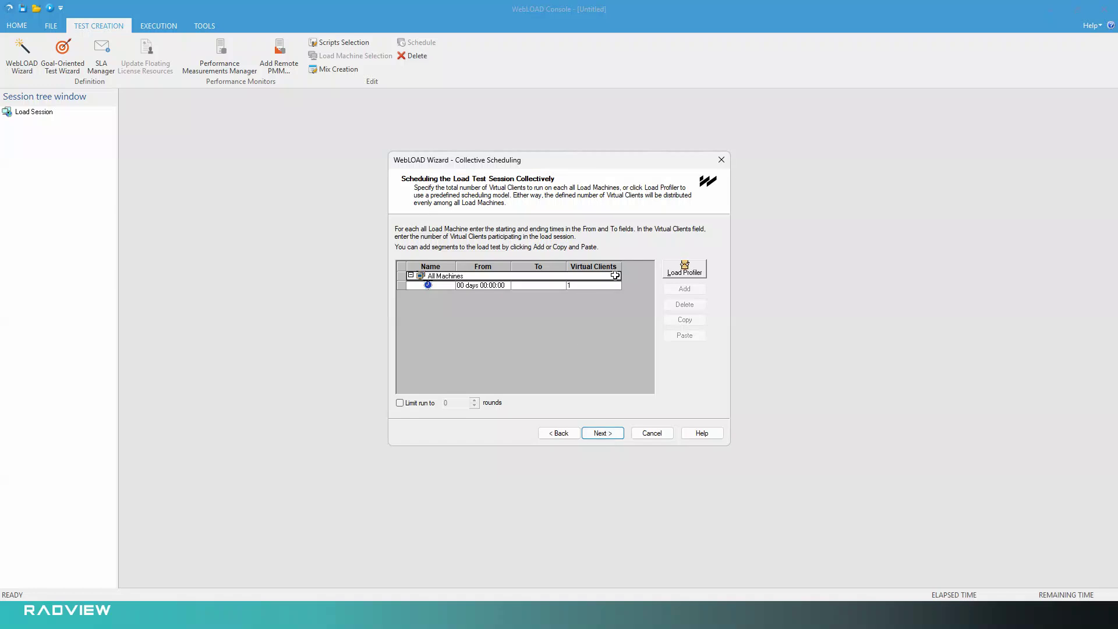
click(684, 269)
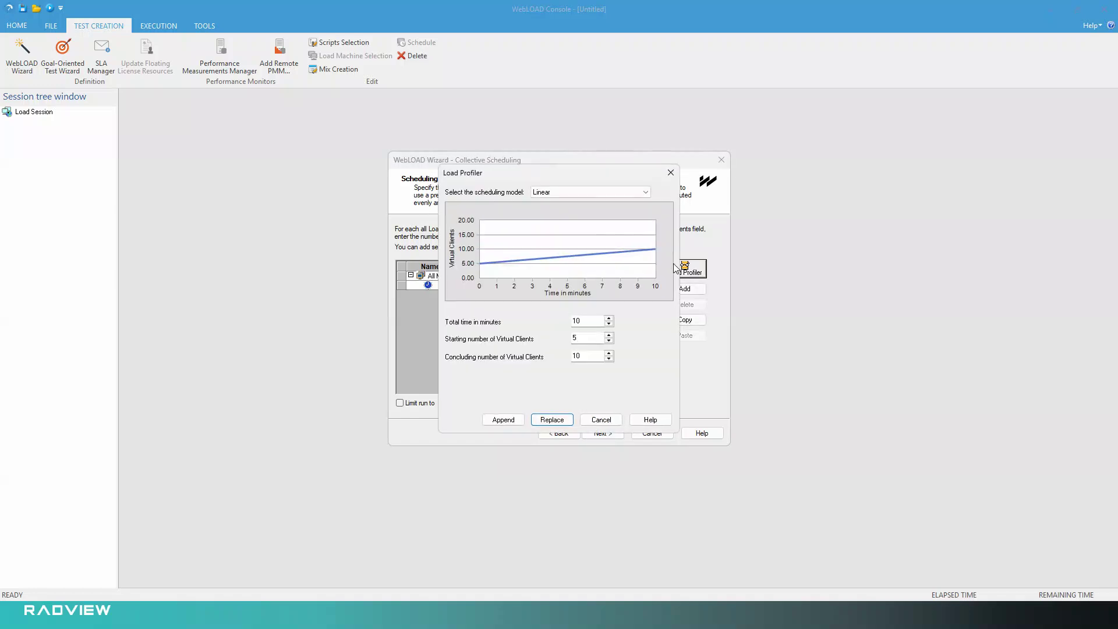
click(588, 192)
click(576, 247)
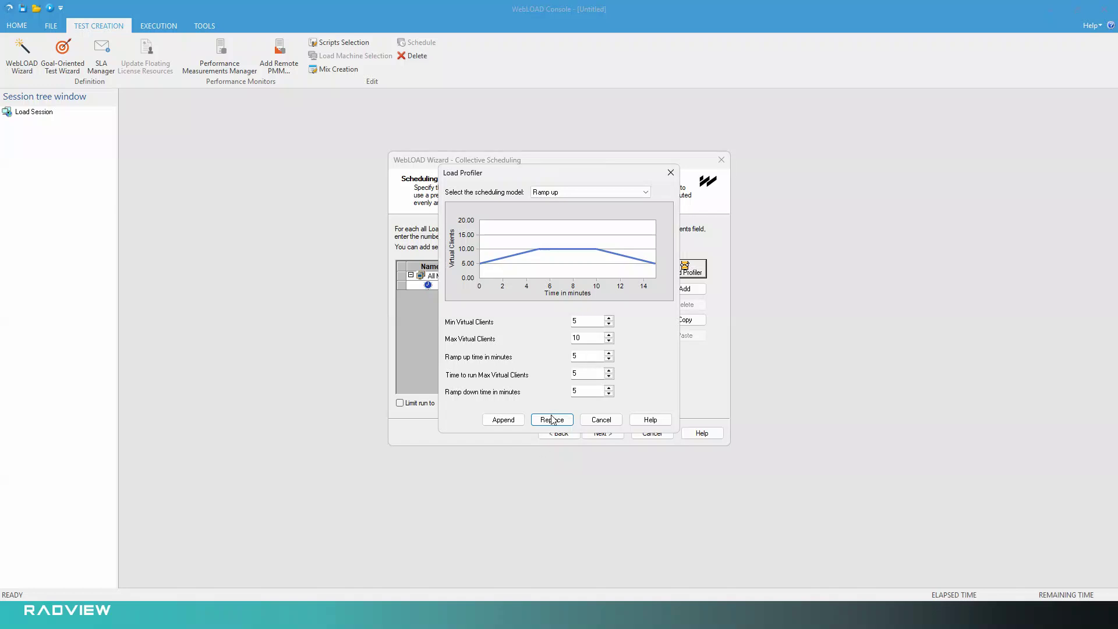
double_click(576, 321)
text(1)
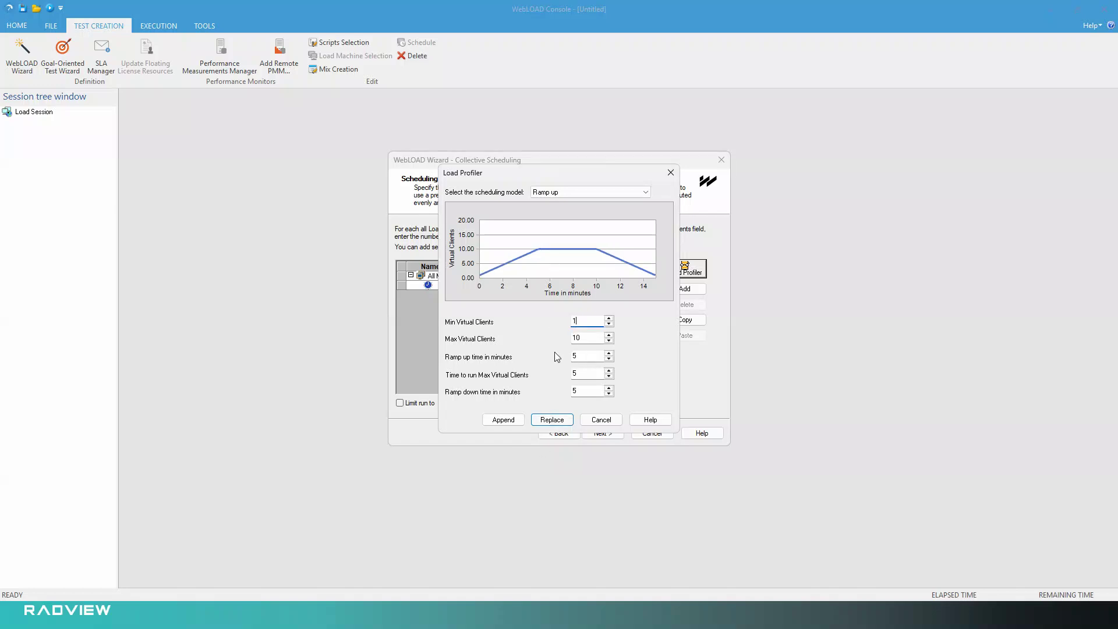
click(553, 420)
click(598, 435)
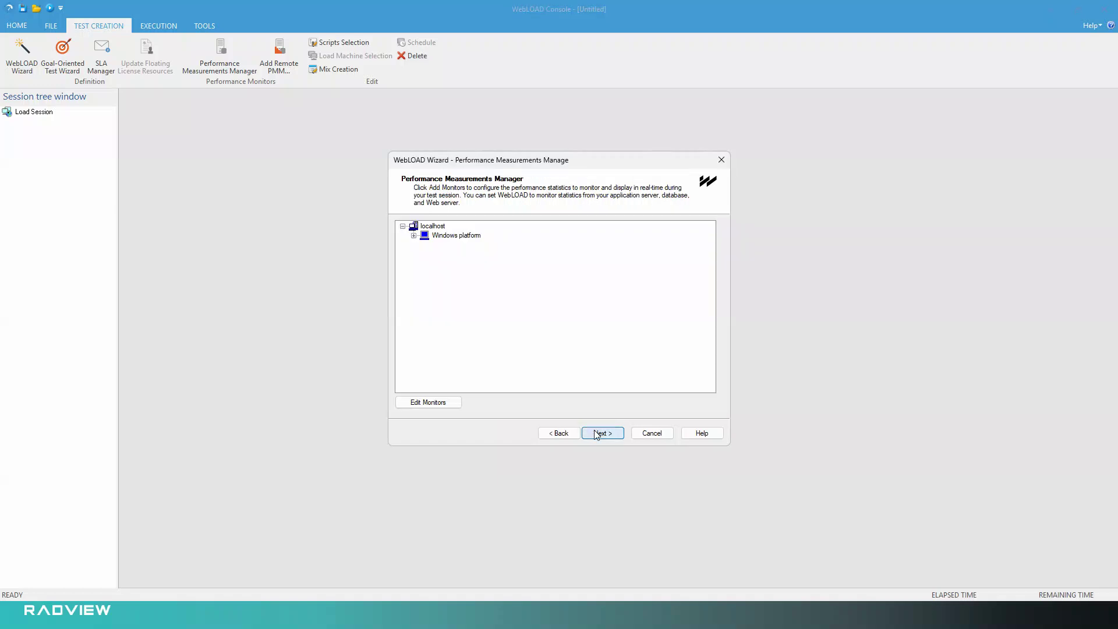
Finish the wizard with the default performance monitors and run the load template immediately without saving it.
click(597, 434)
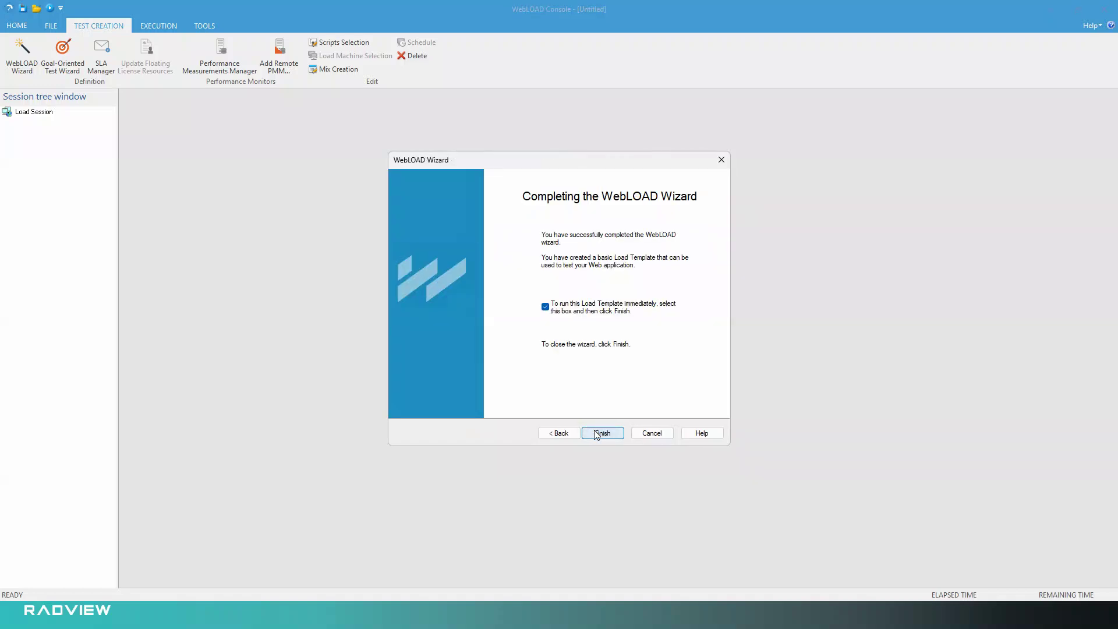
click(597, 435)
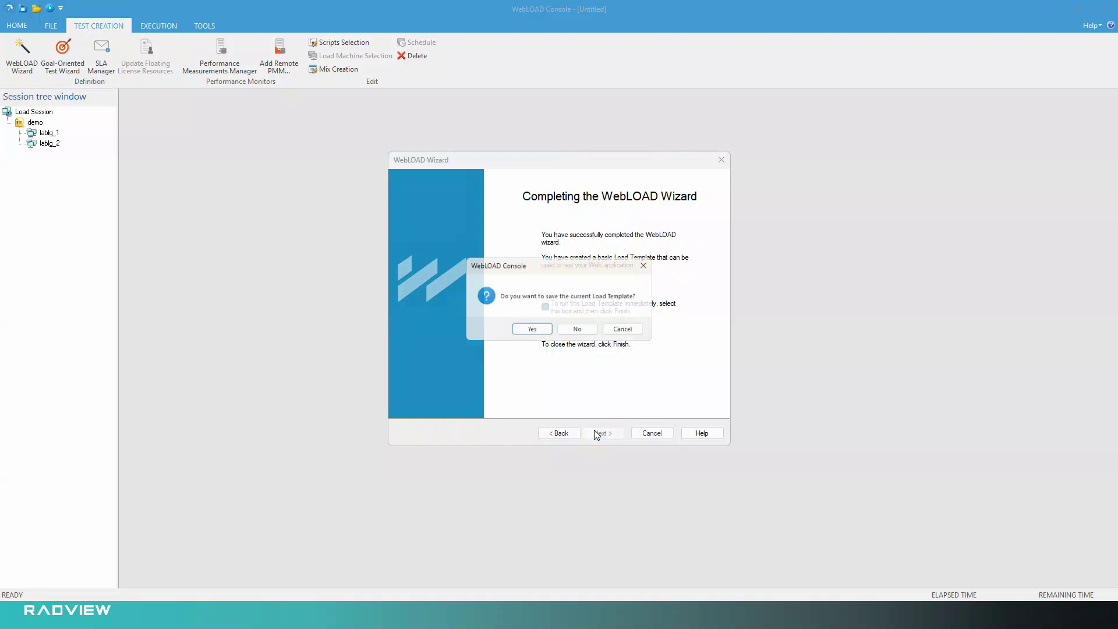
click(578, 332)
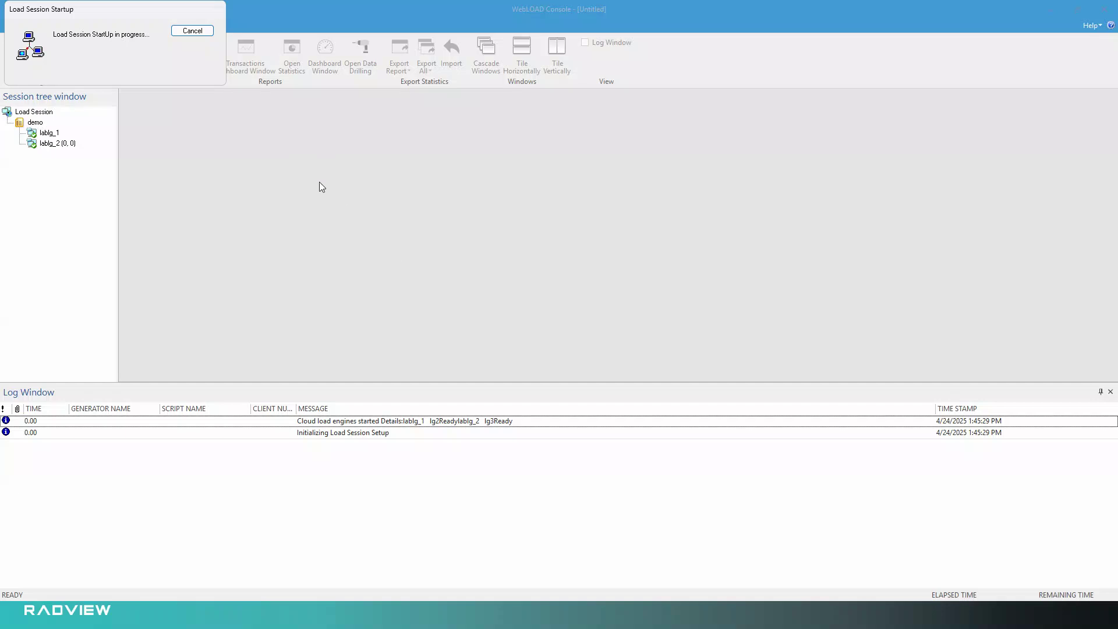
Switch to the WebLOAD dashboard in Chrome, dismiss the API key dialog, and view the status of the Global Lab LGs.
key(alt+Tab)
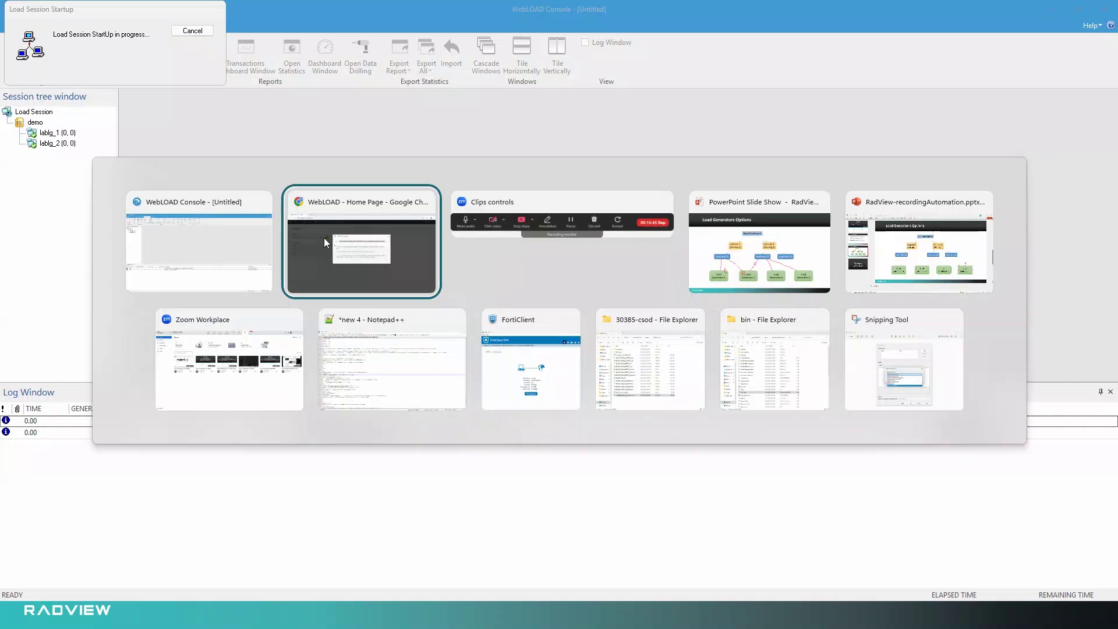
click(376, 201)
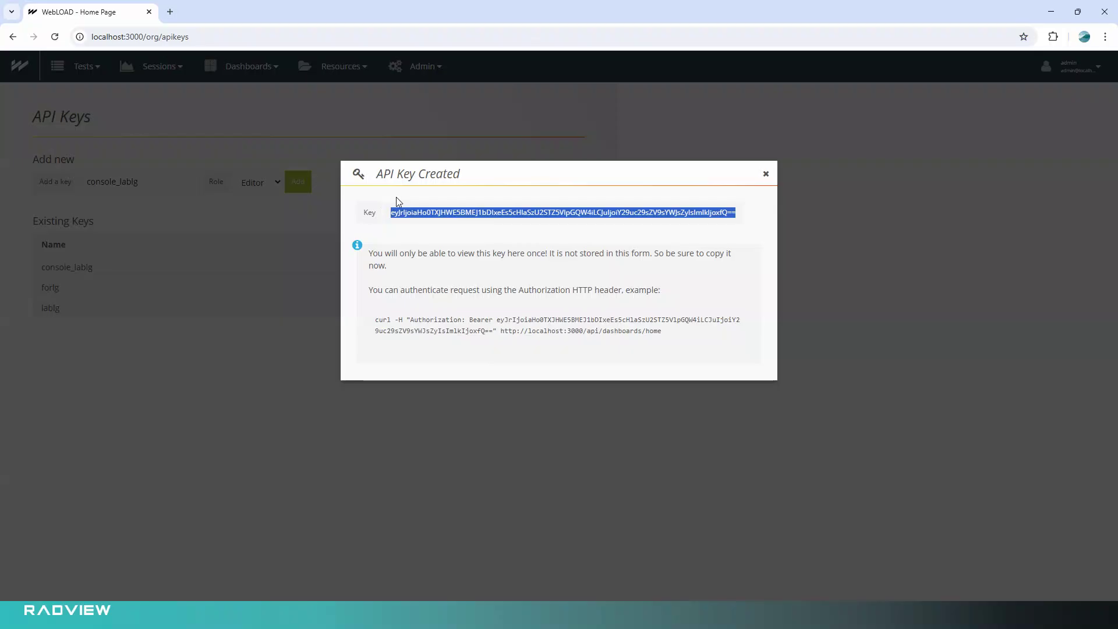
click(767, 174)
click(423, 67)
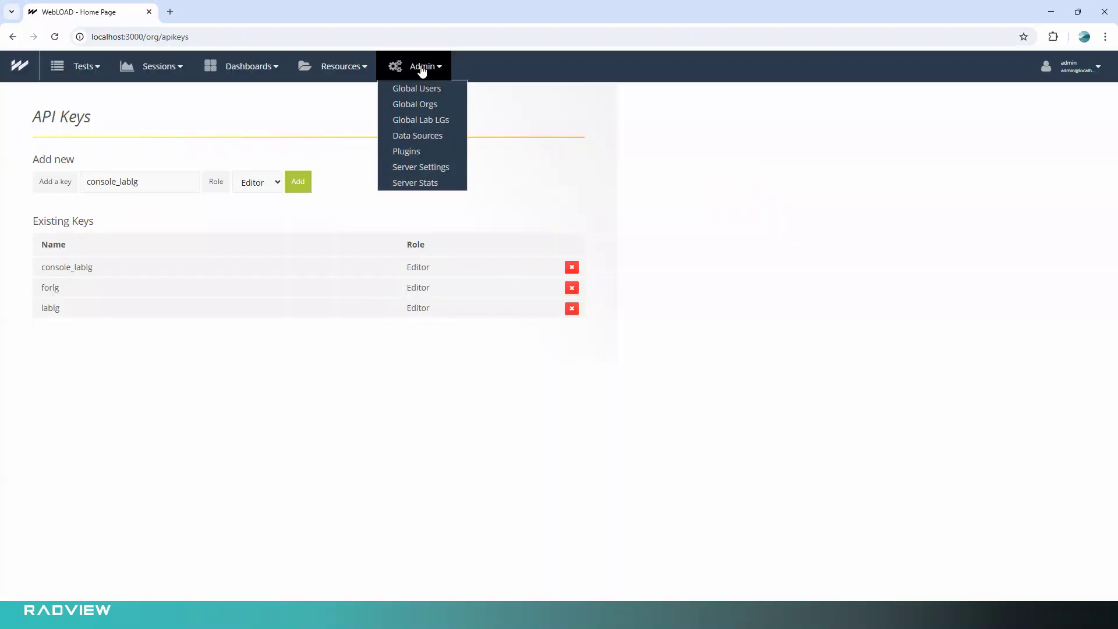
click(417, 120)
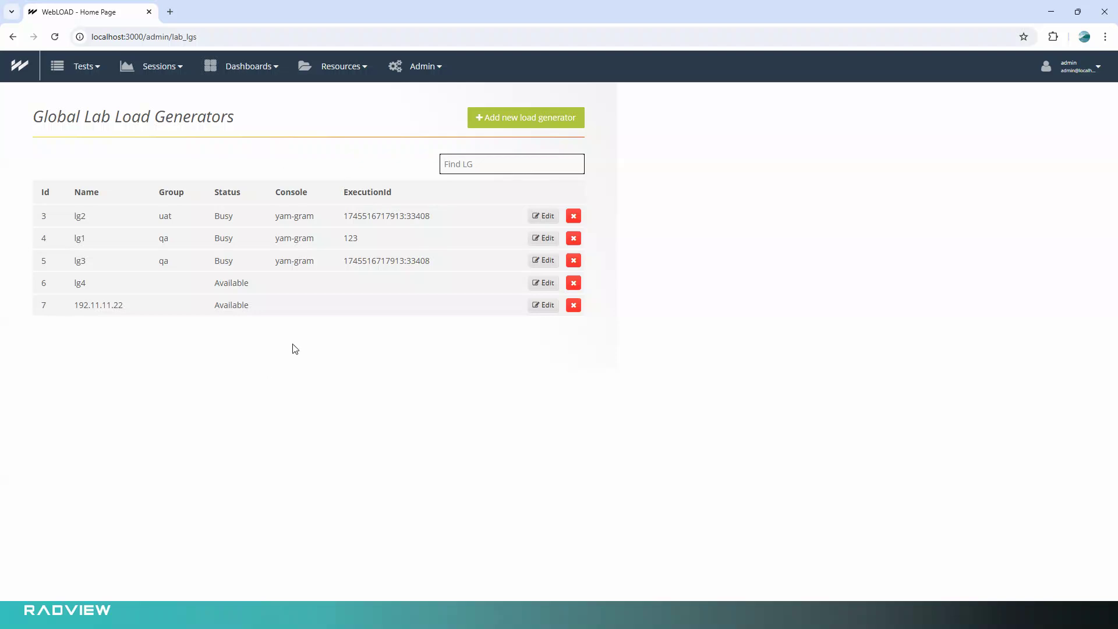
Stop all load session activities in WebLOAD Console and refresh the Global Lab Load Generators list in Chrome.
key(alt+Tab)
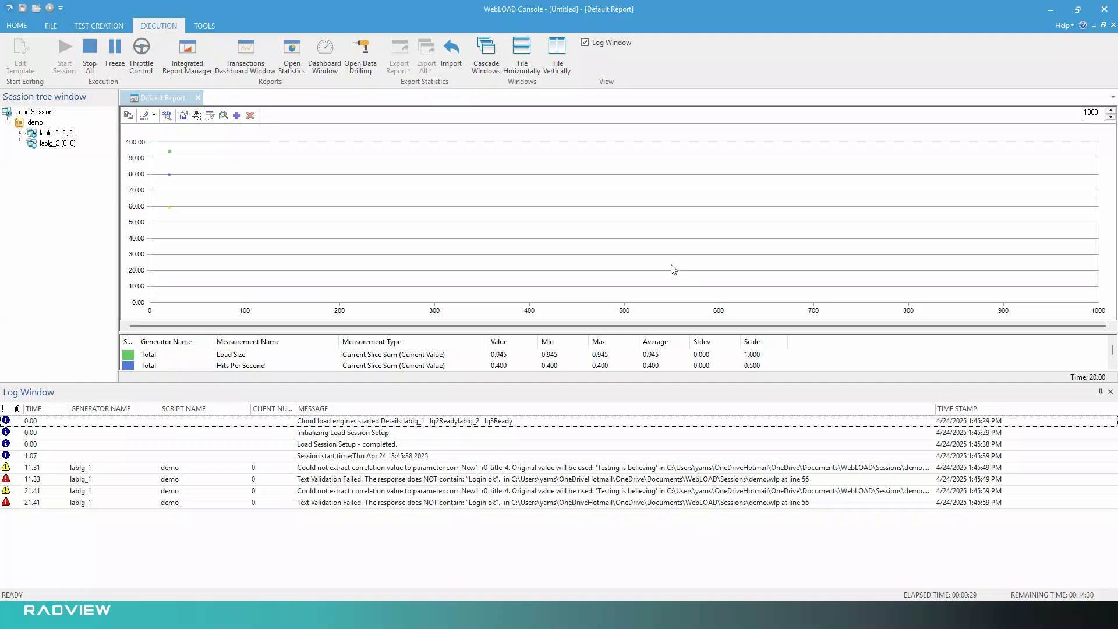
click(91, 50)
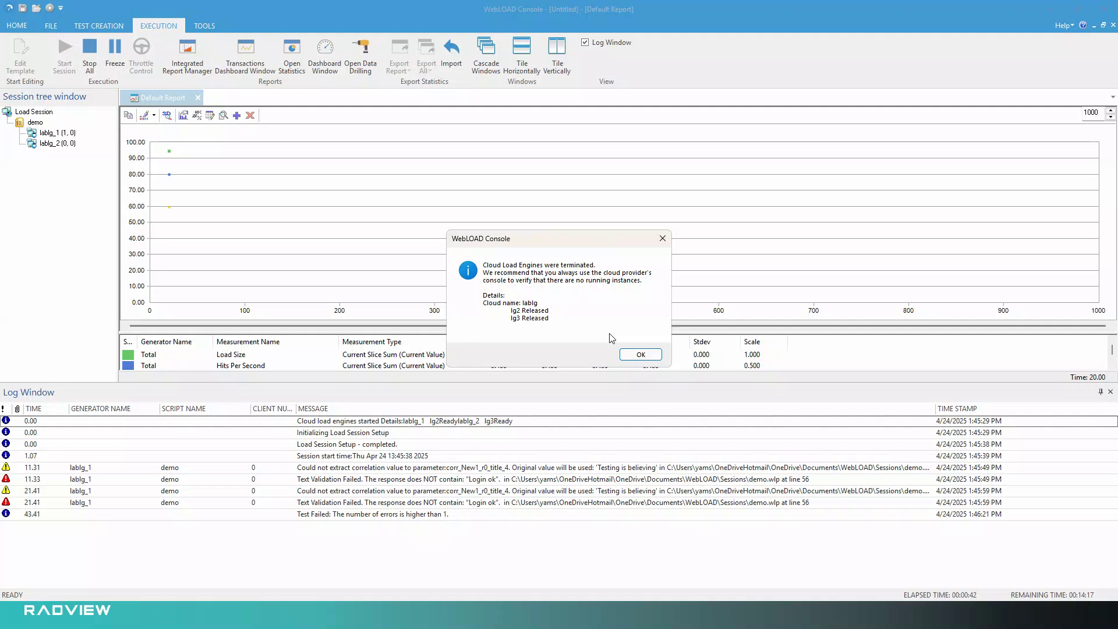
click(640, 355)
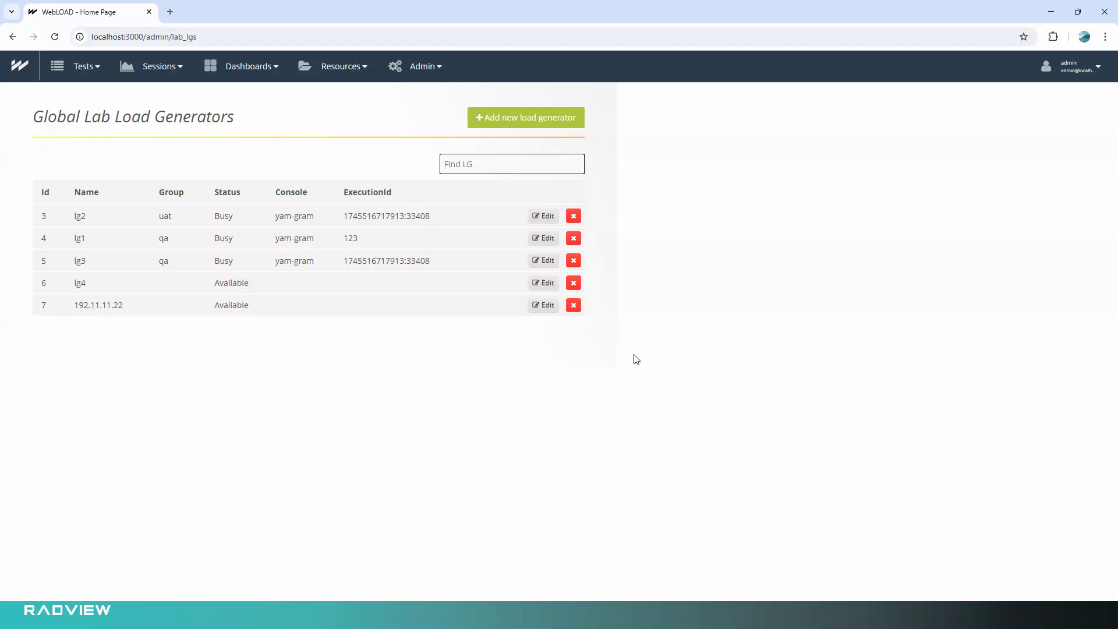
key(F5)
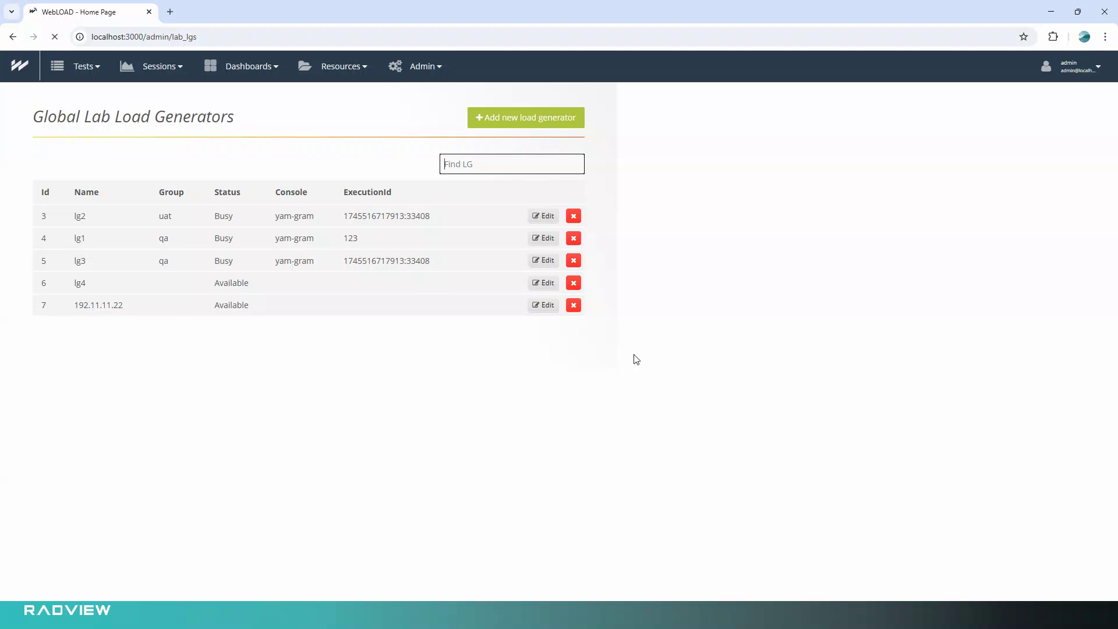